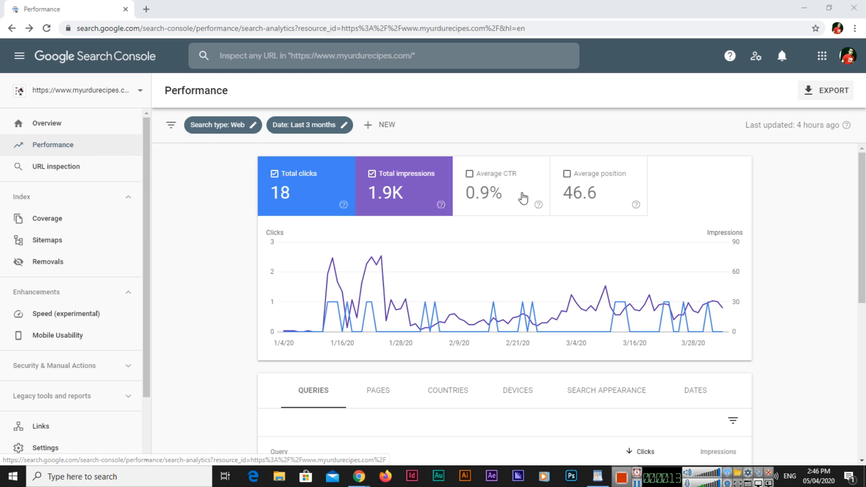
# Look over the recipe site's Performance figures, then open the 'Inspect any URL' search bar
pyautogui.scroll(-5, 342, 258)
pyautogui.scroll(-2, 410, 242)
pyautogui.scroll(6, 286, 269)
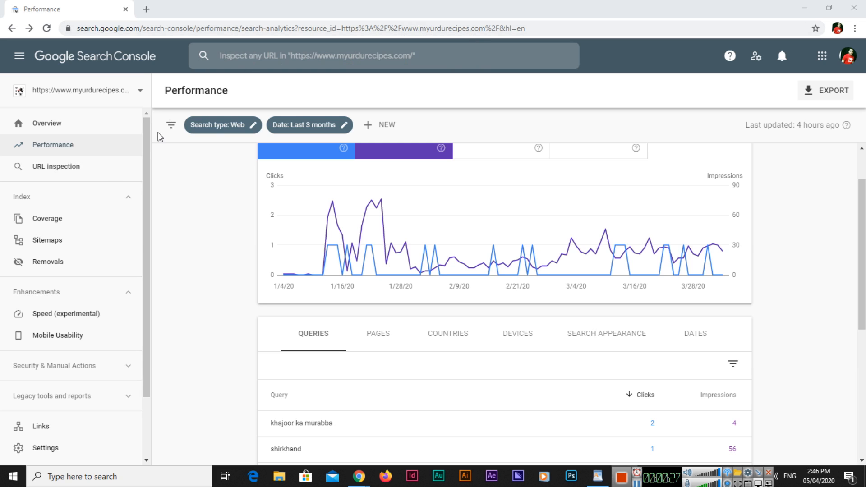
pyautogui.click(98, 176)
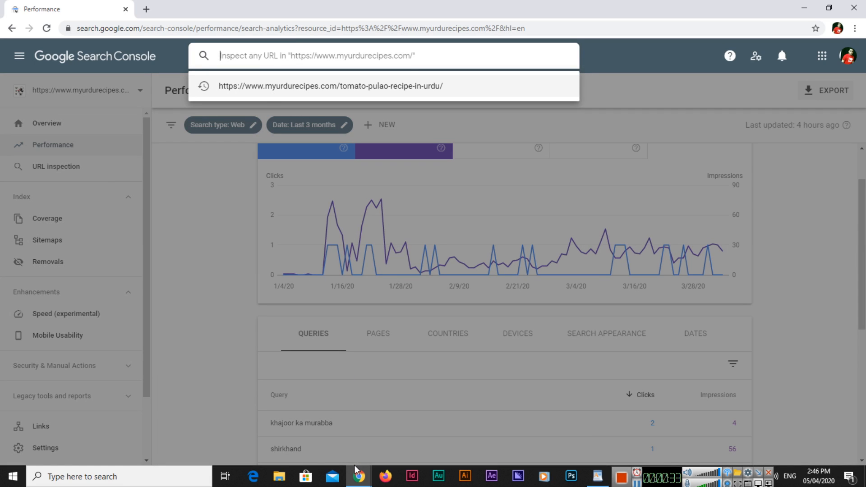
# Grab the Tomato Pulao post's full web address from the recipe window and return to Search Console
pyautogui.moveTo(357, 472)
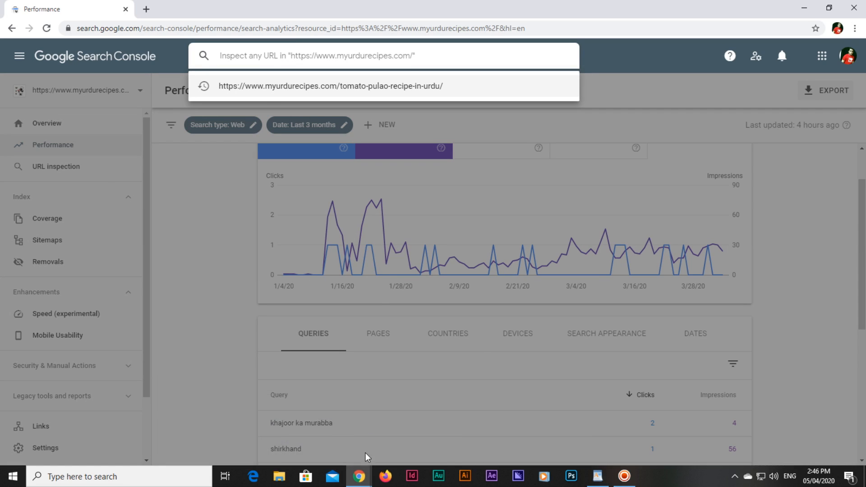
pyautogui.click(413, 424)
pyautogui.scroll(2, 230, 66)
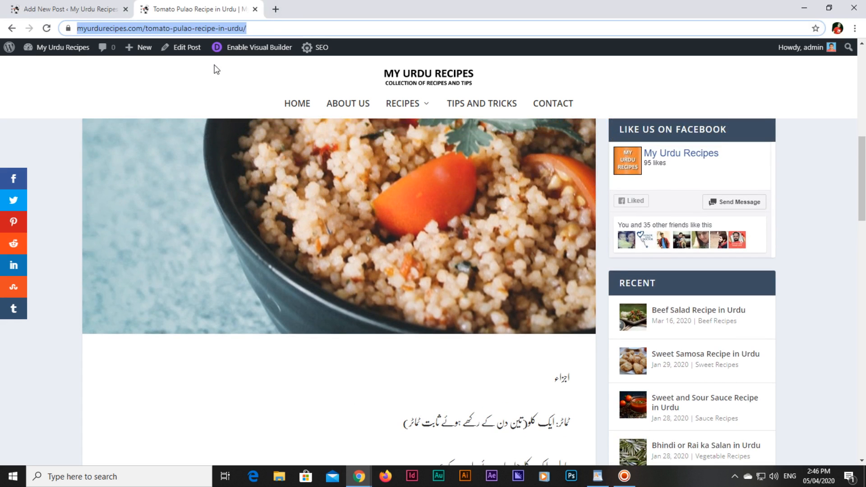
pyautogui.click(272, 27)
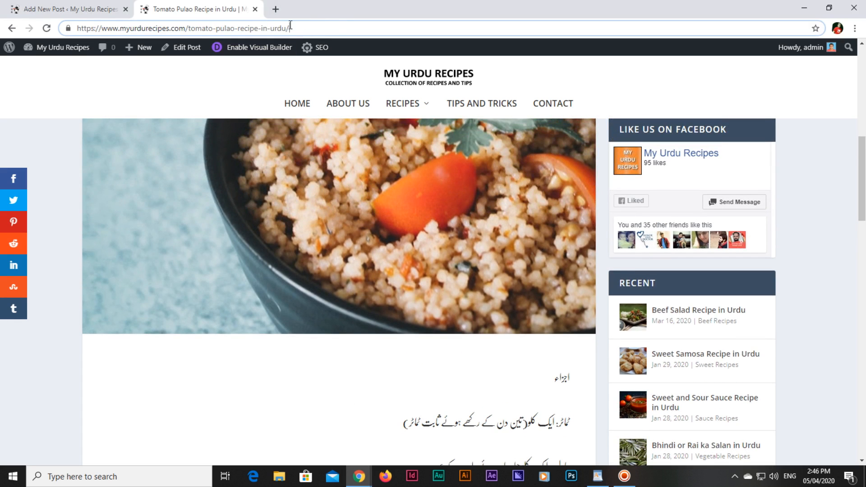
pyautogui.moveTo(291, 28); pyautogui.dragTo(47, 28)
pyautogui.hotkey('ctrl', 'c')
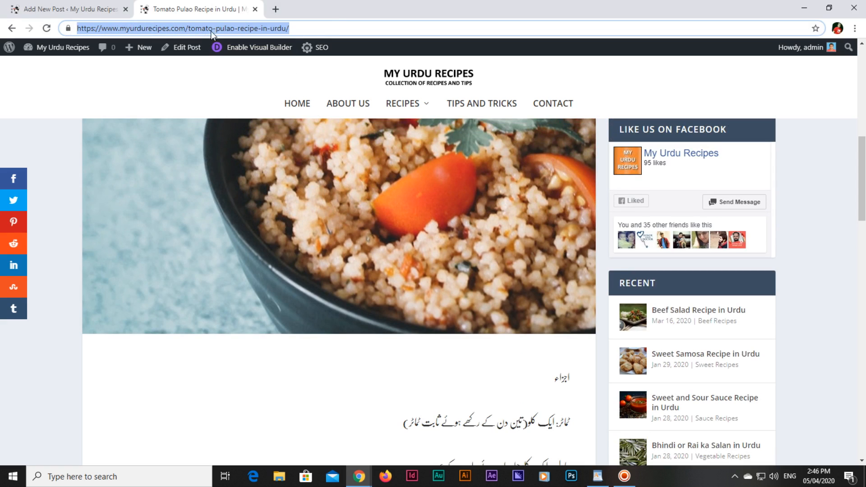
pyautogui.moveTo(359, 481)
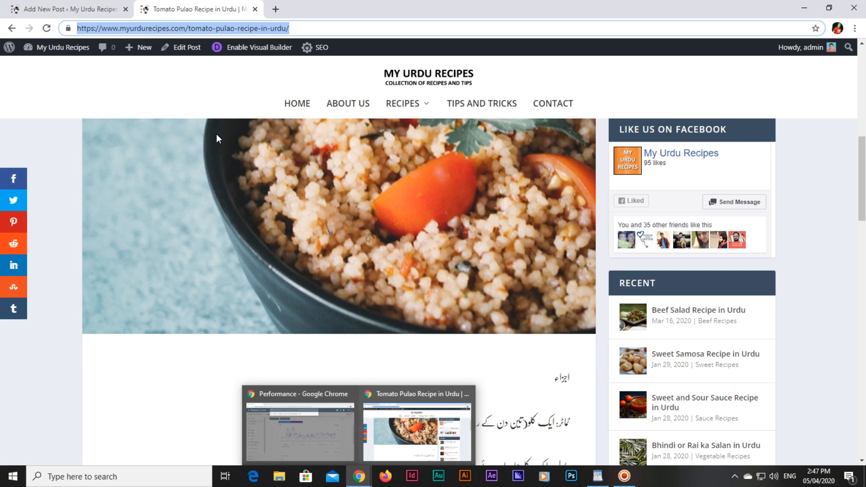
pyautogui.click(366, 477)
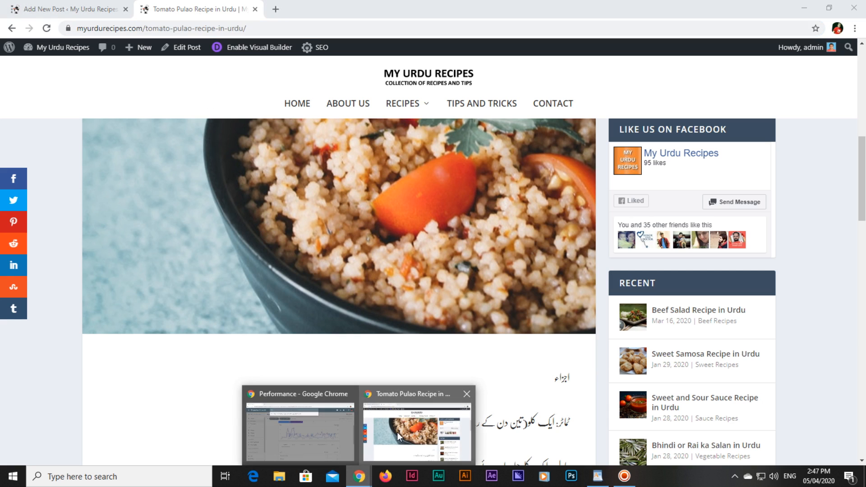
pyautogui.click(302, 431)
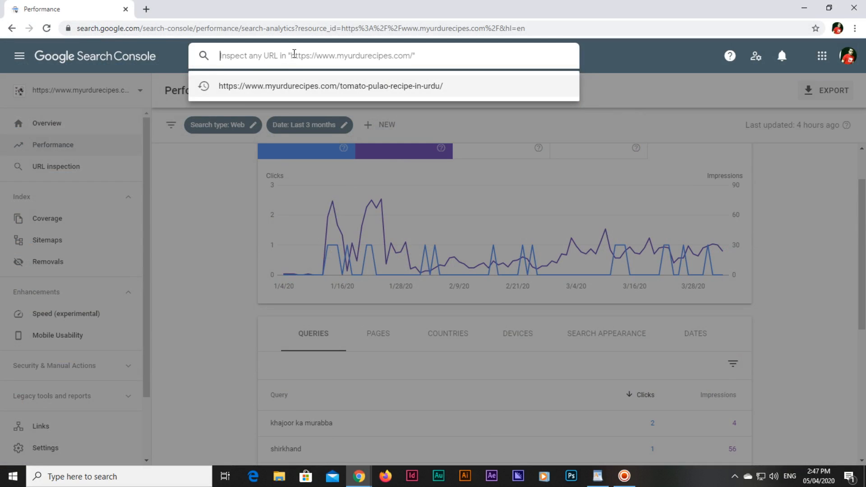
# Inspect the pasted Tomato Pulao URL, expand its Coverage details, and open Mobile Usability
pyautogui.hotkey('ctrl', 'v')
pyautogui.press('Return')
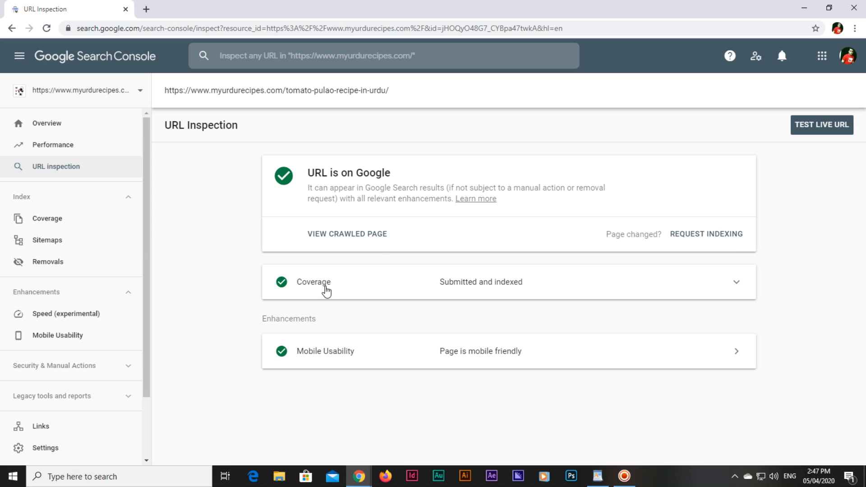
pyautogui.click(324, 287)
pyautogui.scroll(-1, 249, 300)
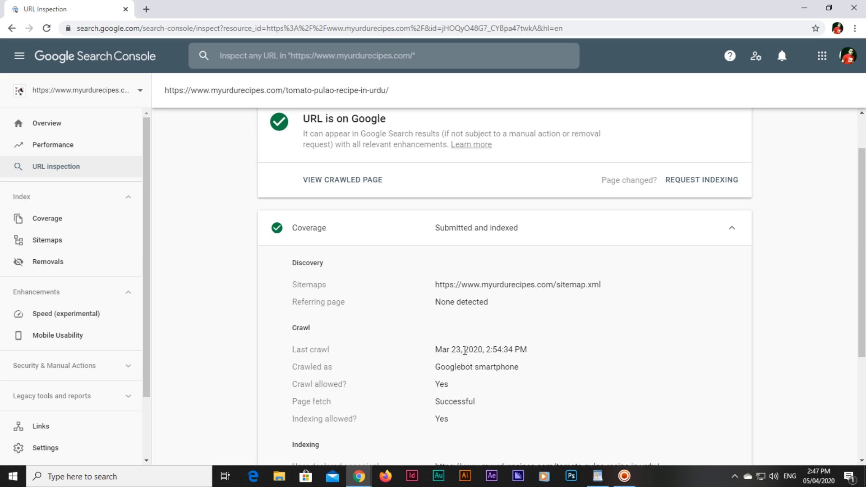
pyautogui.scroll(-1, 454, 391)
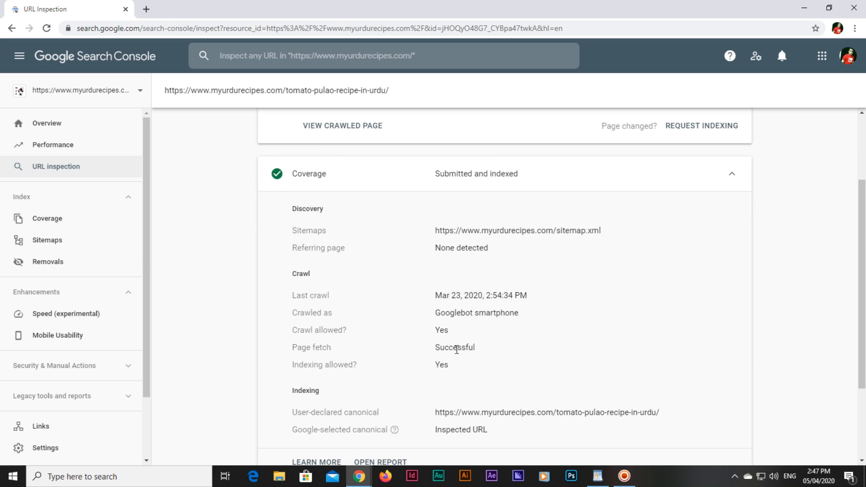
pyautogui.scroll(-1, 422, 365)
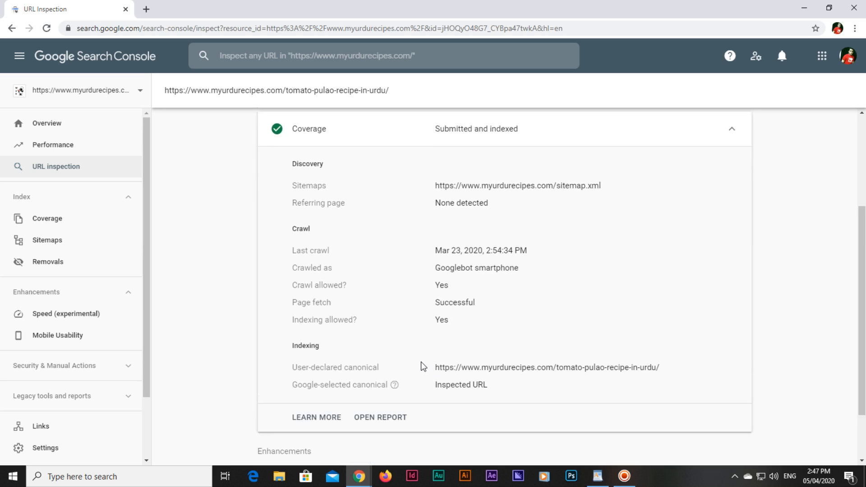
pyautogui.scroll(-1, 357, 403)
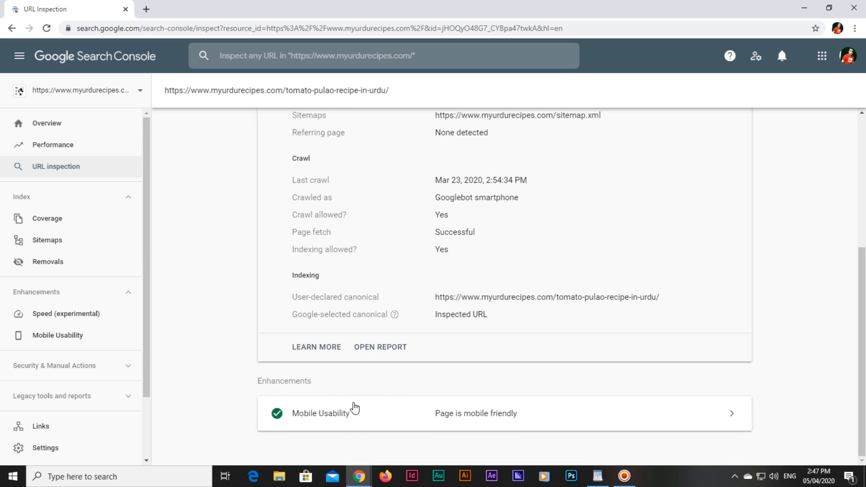
pyautogui.click(345, 420)
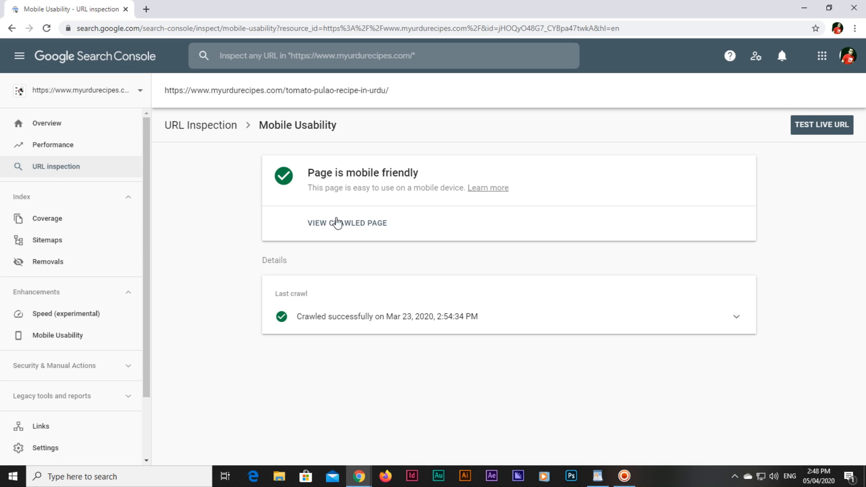
# Return from Mobile Usability to the Tomato Pulao URL Inspection summary
pyautogui.click(214, 129)
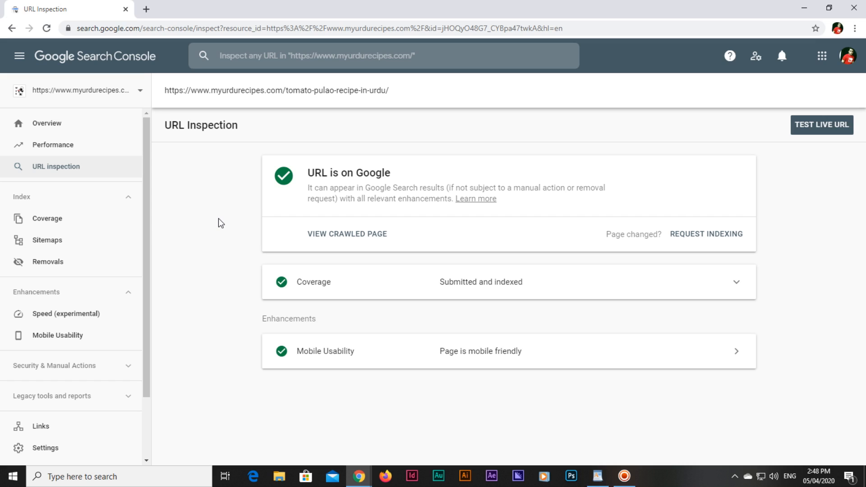
pyautogui.click(146, 9)
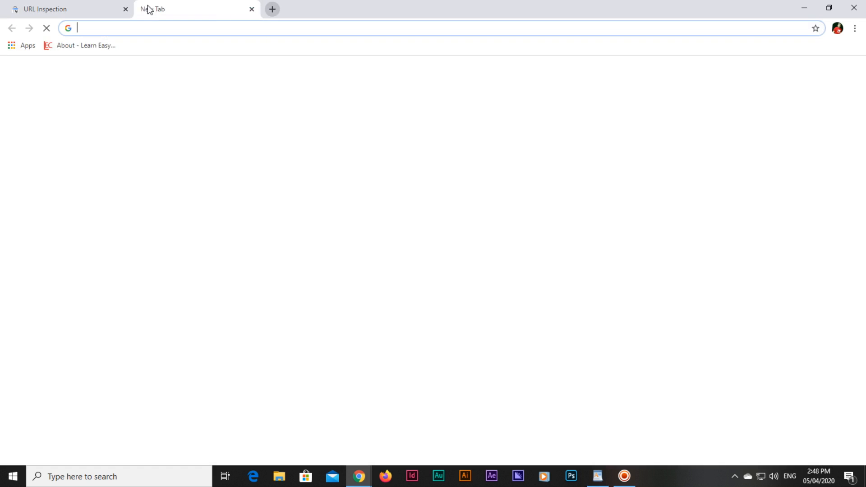
pyautogui.write('google.com')
pyautogui.hotkey('ctrl', 'a')
pyautogui.write('google.com')
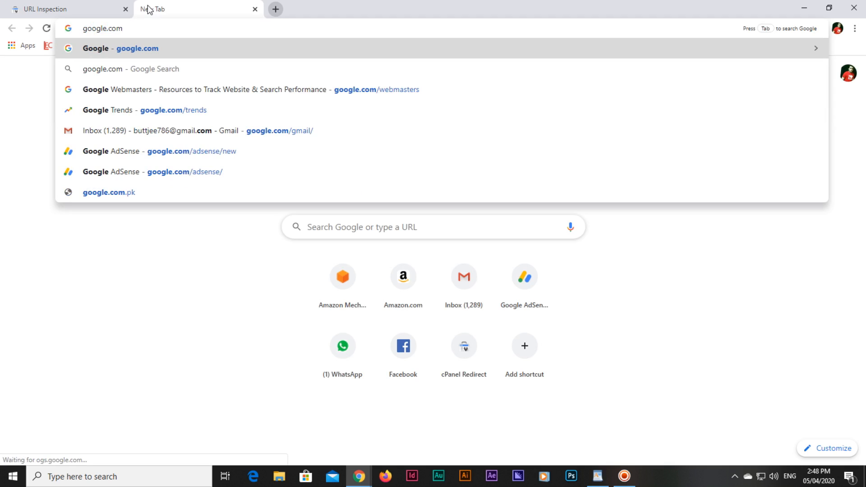
pyautogui.press('Return')
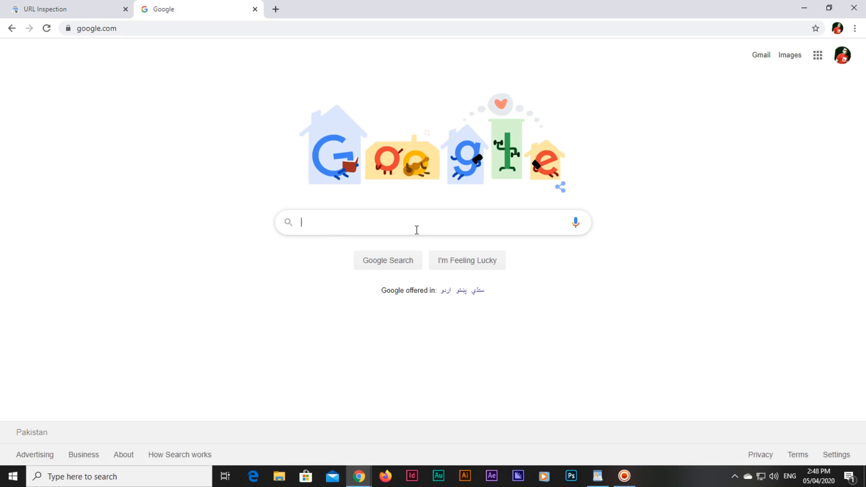
pyautogui.click(417, 230)
pyautogui.hotkey('ctrl', 'v')
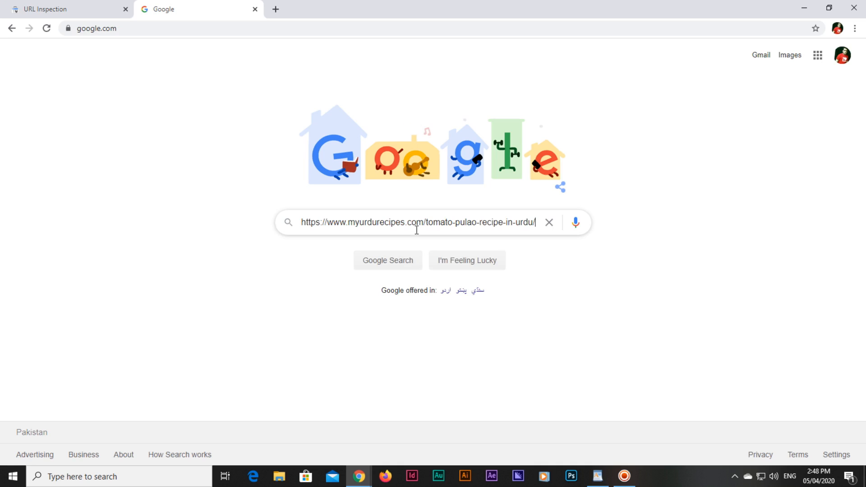
pyautogui.hotkey('ctrl', 'a')
pyautogui.hotkey('ctrl', 'v')
pyautogui.hotkey('ctrl', 'a')
pyautogui.hotkey('ctrl', 'c')
pyautogui.press('BackSpace')
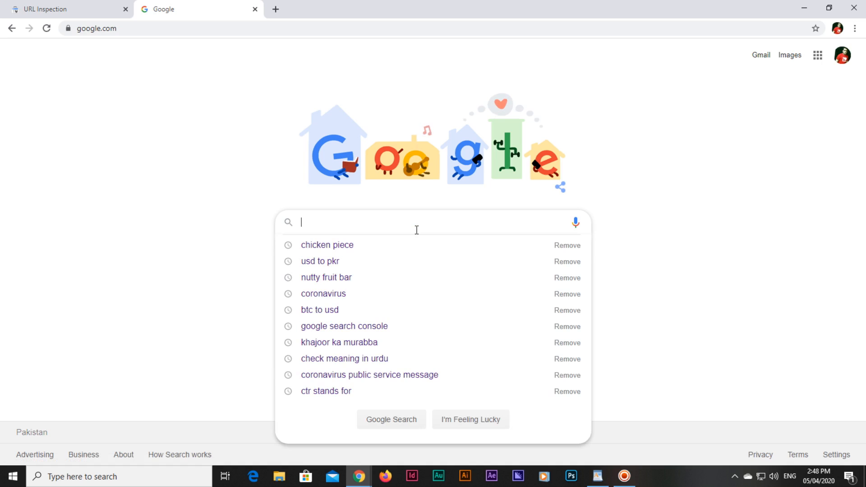
pyautogui.hotkey('ctrl', 'v')
pyautogui.press('Return')
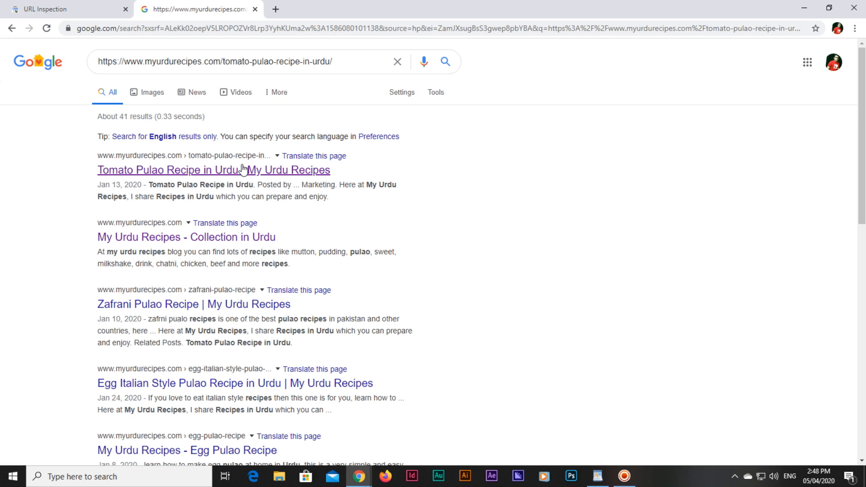
pyautogui.click(255, 9)
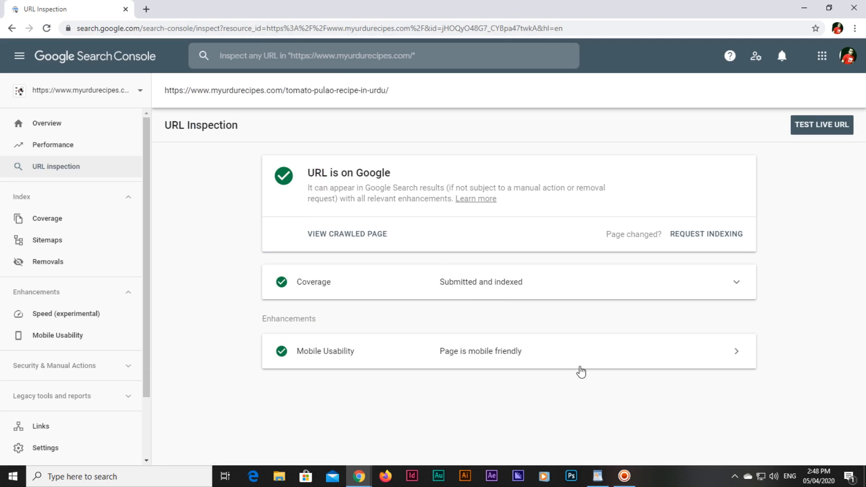
# Bring up the browser window showing the Tomato Pulao Recipe in Urdu post
pyautogui.click(625, 476)
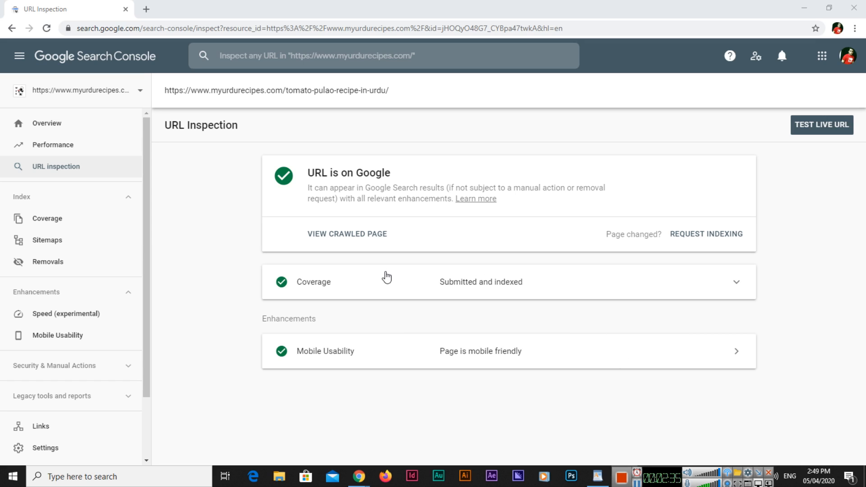
pyautogui.click(359, 479)
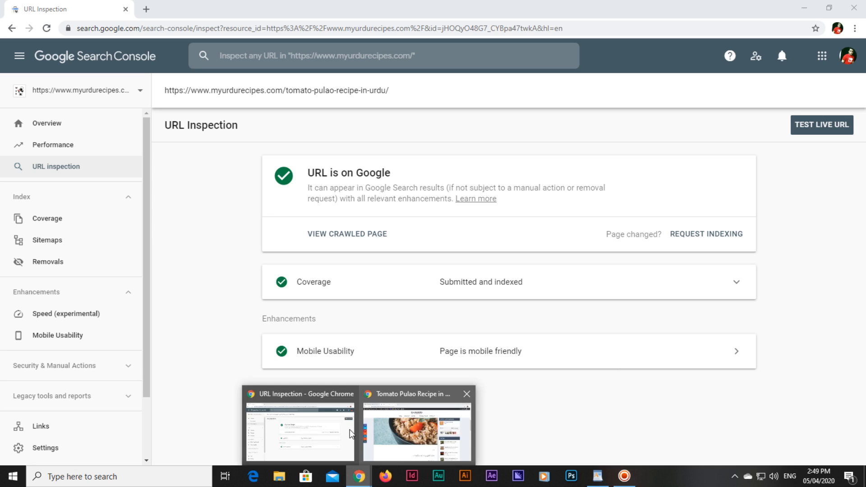
pyautogui.click(295, 432)
pyautogui.click(360, 476)
pyautogui.click(387, 432)
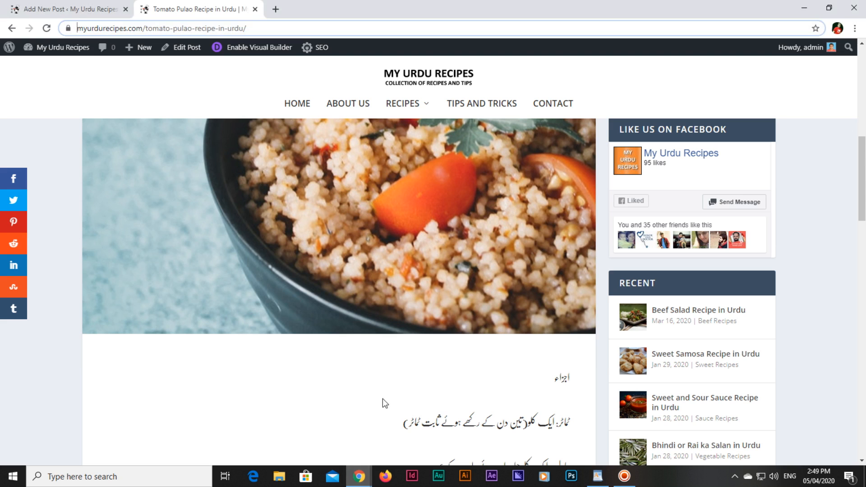
# In the Add New Post editor, enter the SEO title 'Chicken Piece with Green Peas Recipe'
pyautogui.click(104, 3)
pyautogui.scroll(4, 296, 313)
pyautogui.scroll(3, 296, 312)
pyautogui.scroll(-6, 312, 315)
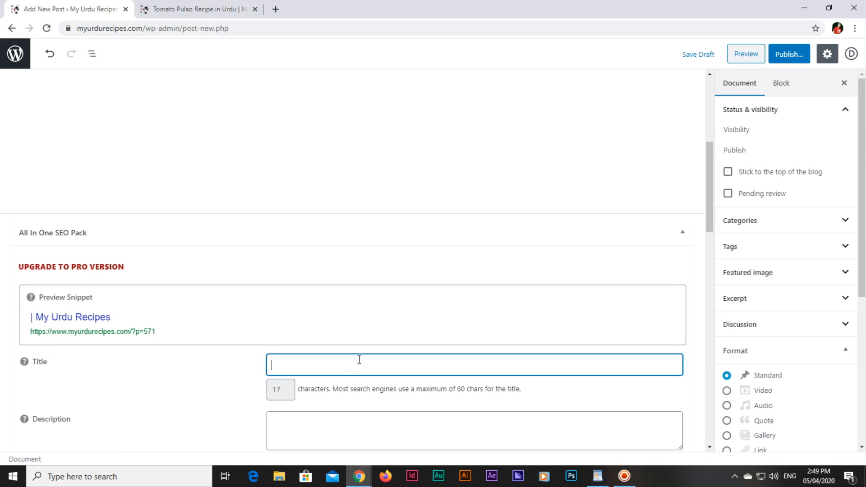
pyautogui.write('hicken P')
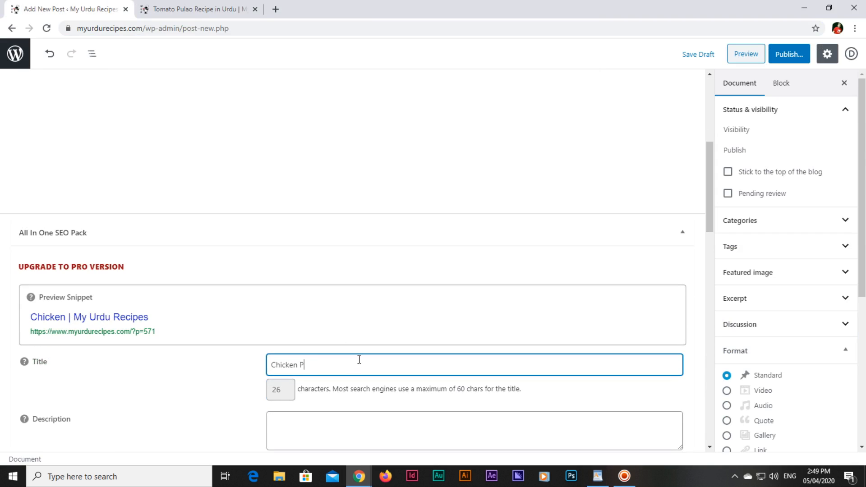
pyautogui.write('iece with Green')
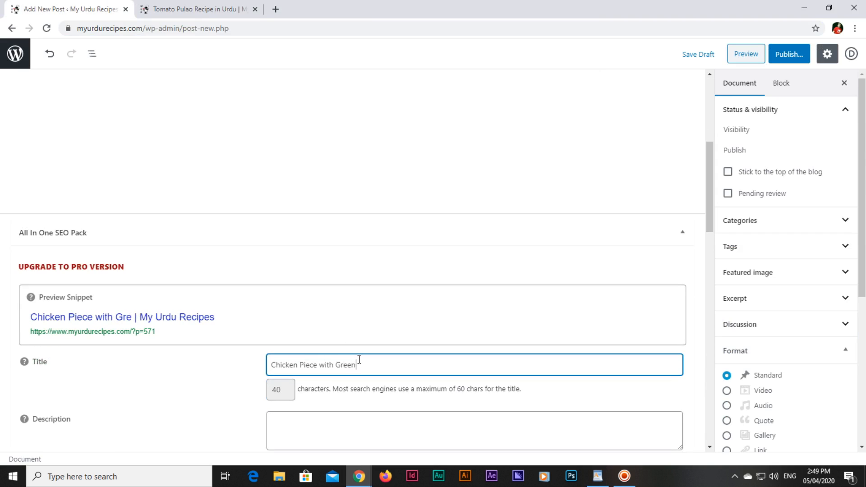
pyautogui.write(' Peas Recipe')
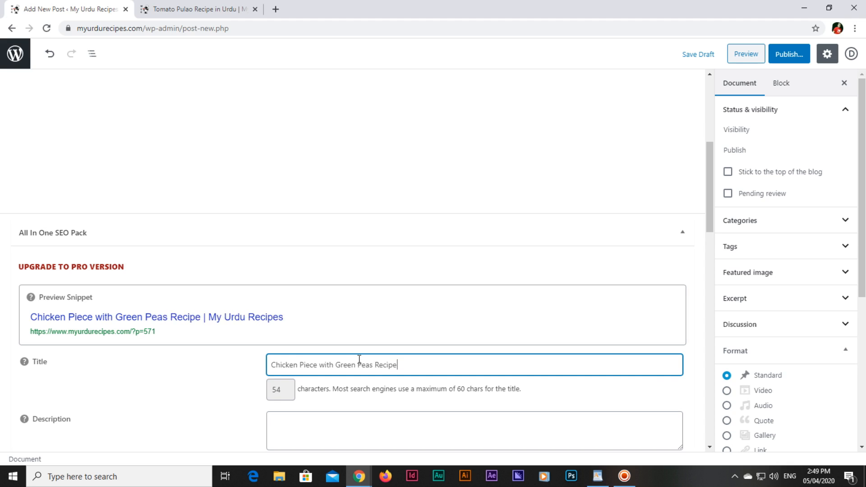
pyautogui.scroll(-2, 358, 361)
# Write the 159-character SEO description on preparing chicken piece with green peas recipe in Urdu at home
pyautogui.click(373, 313)
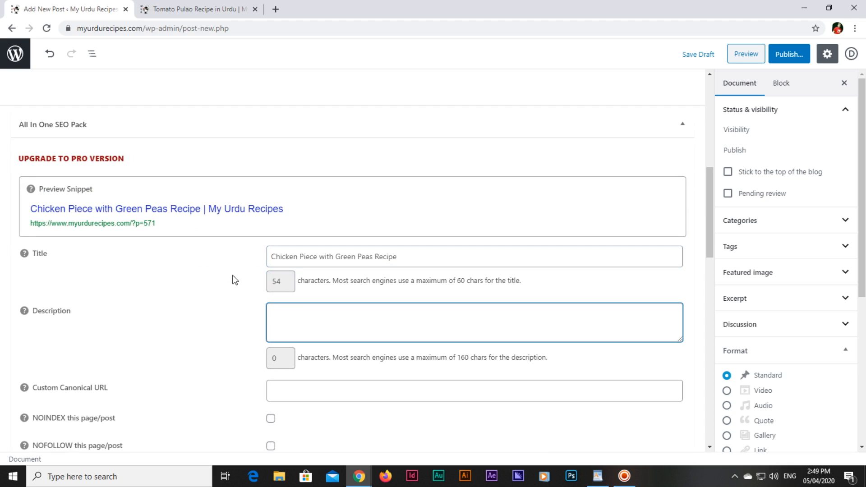
pyautogui.write('H')
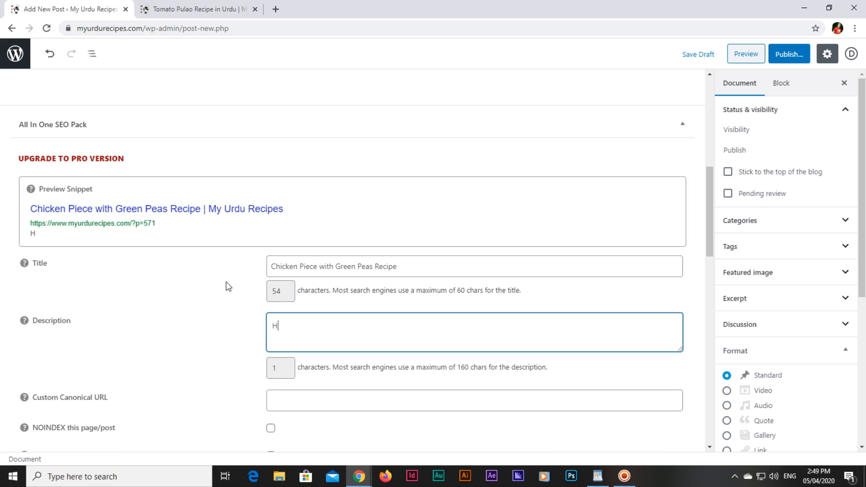
pyautogui.write('ere in ch')
pyautogui.hotkey('ctrl', 'a')
pyautogui.write('here you can learn how to prepate')
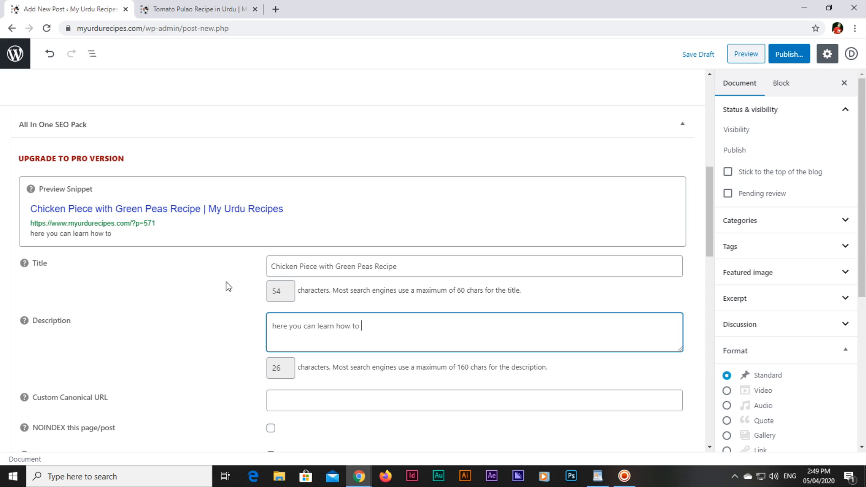
pyautogui.press('BackSpace')
pyautogui.press('BackSpace')
pyautogui.press('BackSpace')
pyautogui.write('re chicken piece wi')
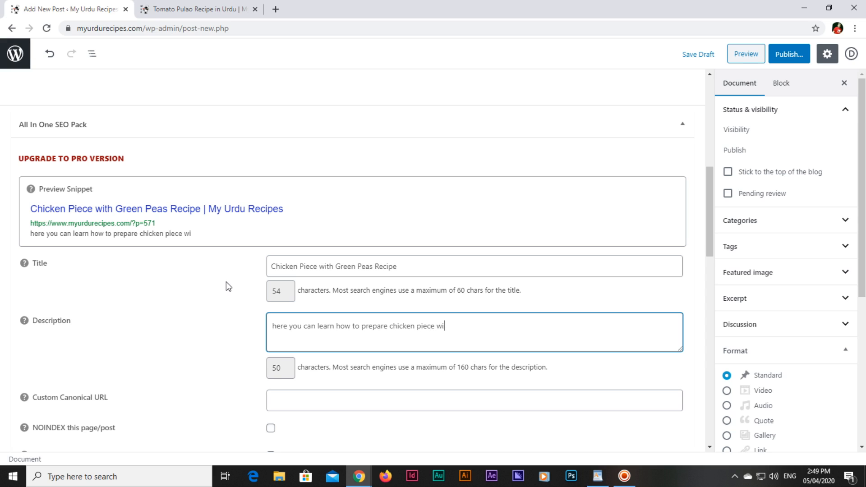
pyautogui.write('th green peas ')
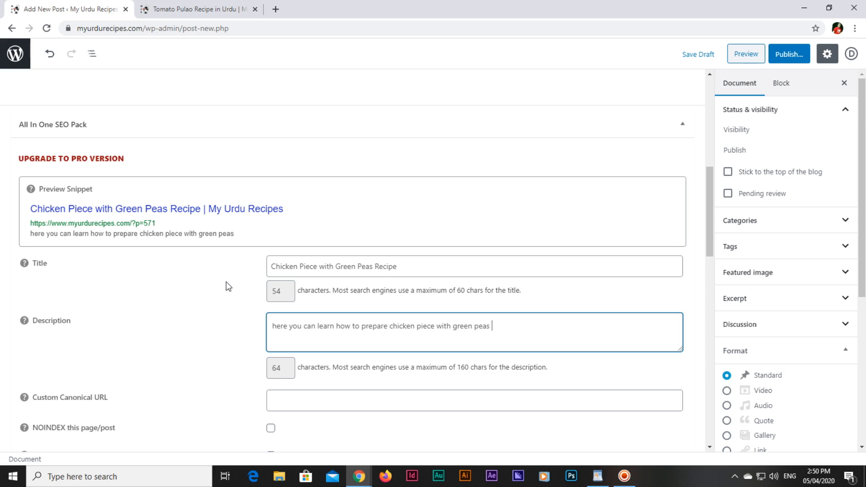
pyautogui.write('re')
pyautogui.press('BackSpace')
pyautogui.write('recipe in urdu at home')
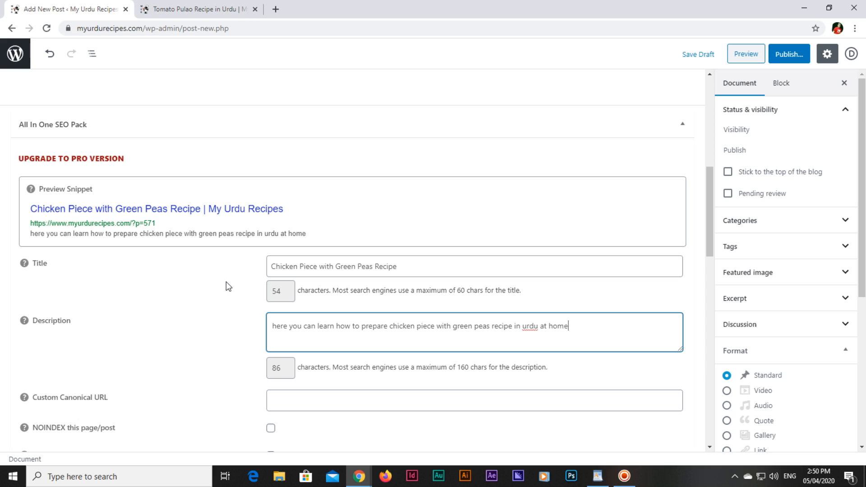
pyautogui.write(', the recipe is very easy')
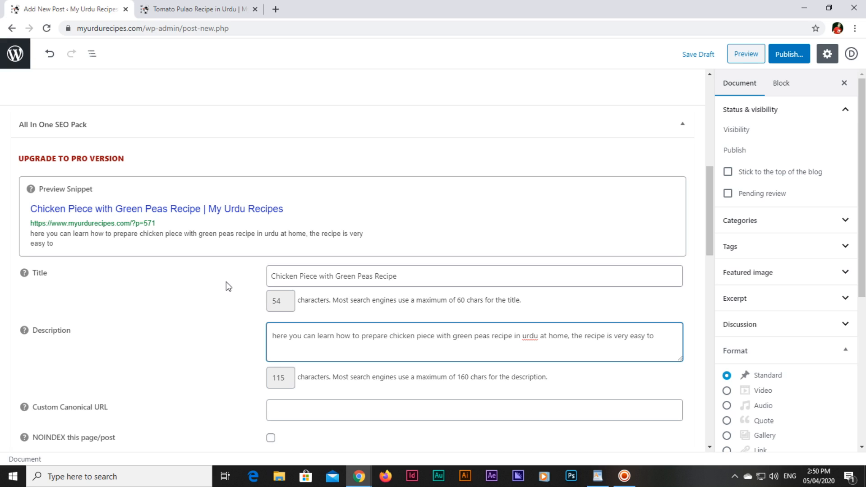
pyautogui.write('to understand, try ')
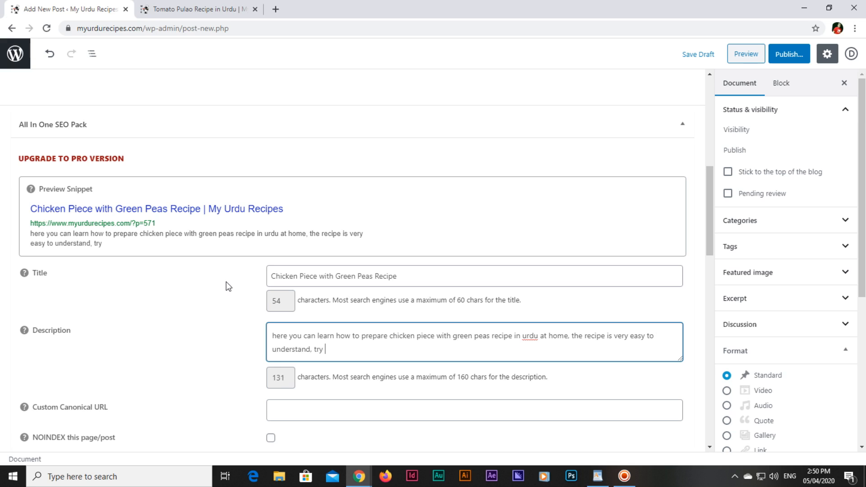
pyautogui.write('at your home to')
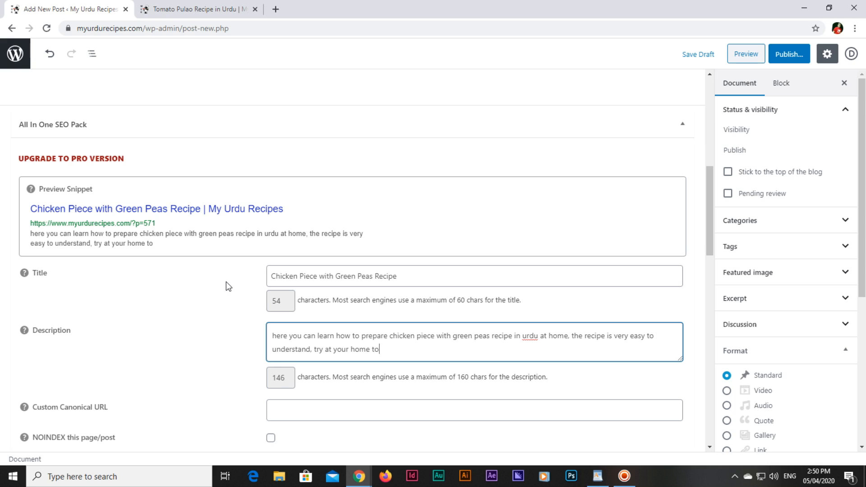
pyautogui.write('day and enjoy')
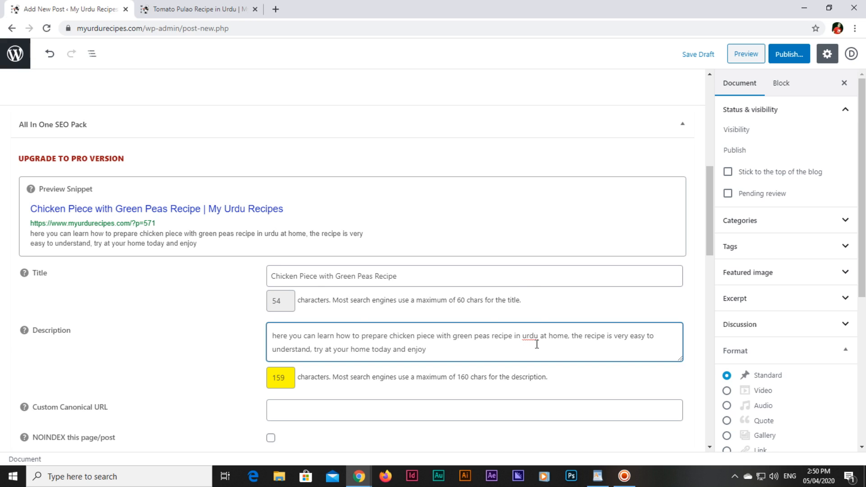
pyautogui.rightClick(534, 336)
# Correct 'urdu' to 'Urdu' and title the post 'Chicken Piece with Green Peas Recipe'
pyautogui.click(548, 344)
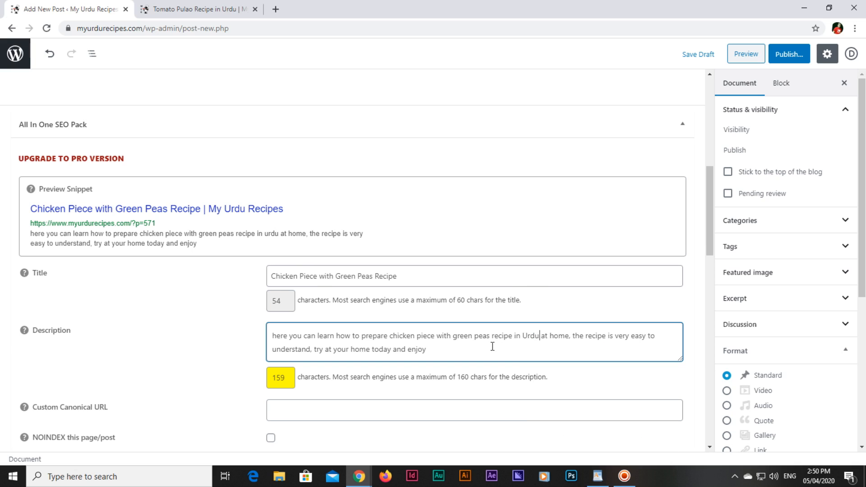
pyautogui.scroll(8, 396, 271)
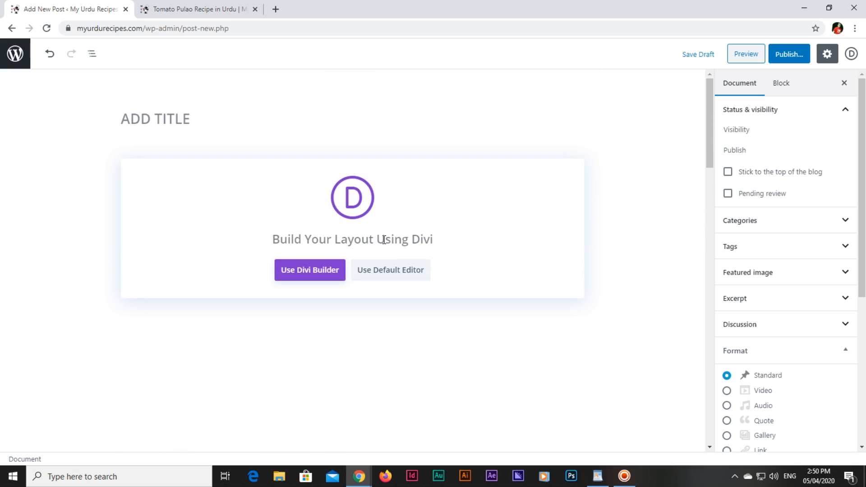
pyautogui.scroll(-8, 391, 238)
pyautogui.tripleClick(436, 280)
pyautogui.scroll(8, 436, 282)
pyautogui.click(344, 105)
pyautogui.write('CHICKEN PIECE WITH GREEN PEAS RECIPE')
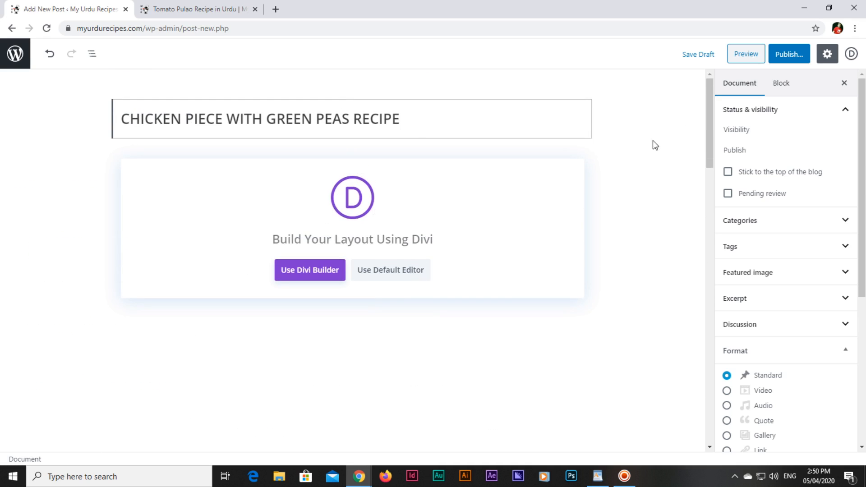
# Switch the post over to the Divi Builder
pyautogui.scroll(-8, 574, 243)
pyautogui.scroll(8, 420, 261)
pyautogui.click(320, 274)
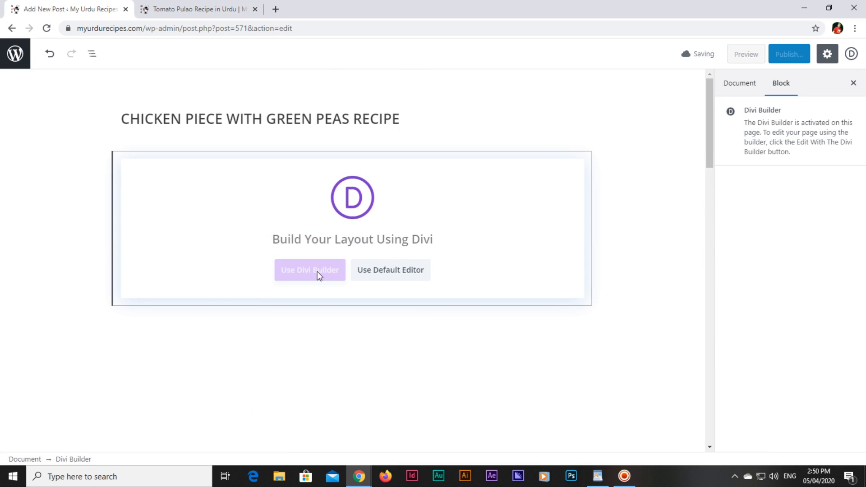
# Copy the entire Urdu recipe text from WordPad and return to the browser
pyautogui.click(601, 472)
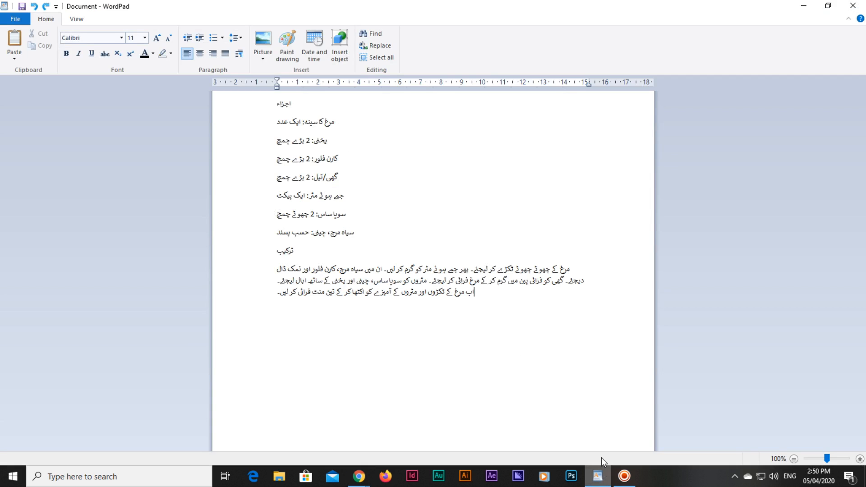
pyautogui.hotkey('ctrl', 'a')
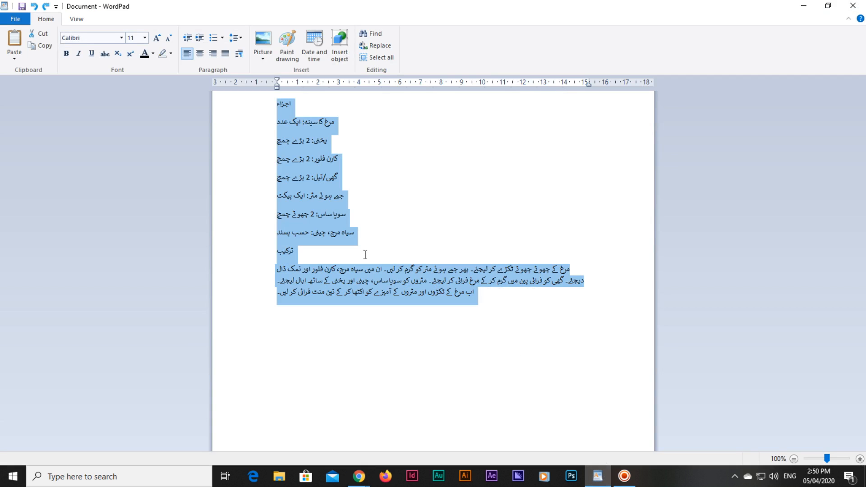
pyautogui.hotkey('ctrl', 'c')
pyautogui.hotkey('alt', 'Tab')
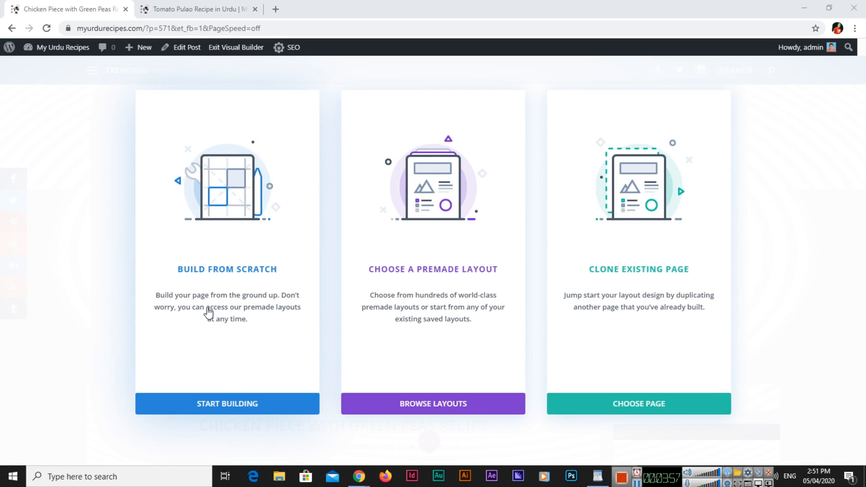
# Build from scratch with a one-column row containing a Text module
pyautogui.click(223, 408)
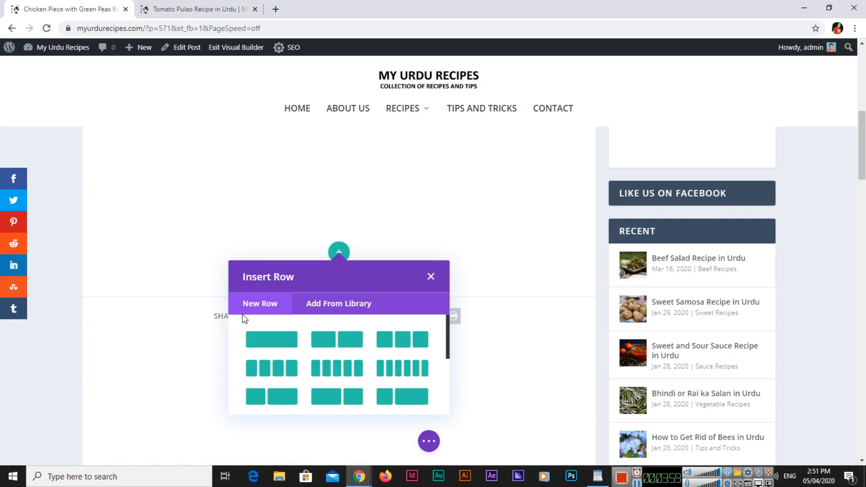
pyautogui.click(276, 341)
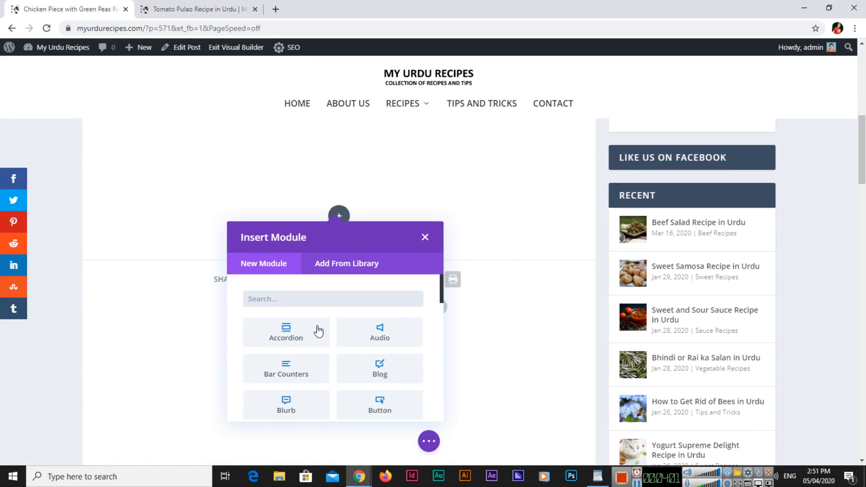
pyautogui.write('text')
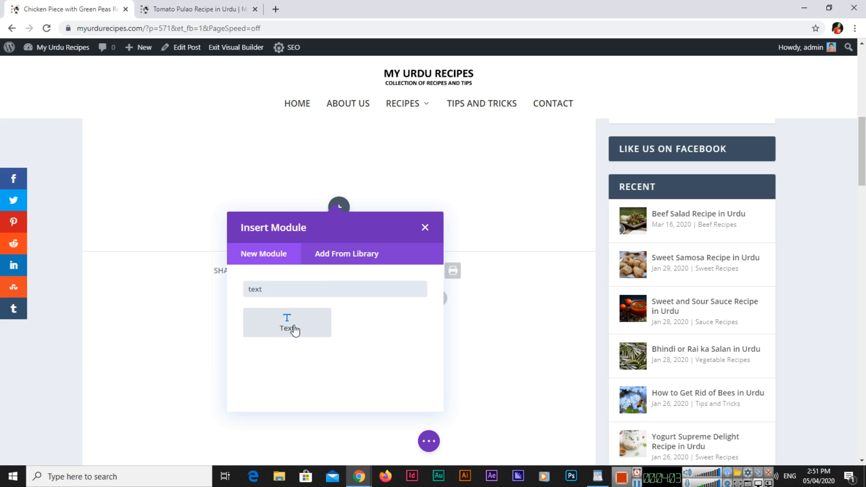
pyautogui.click(293, 328)
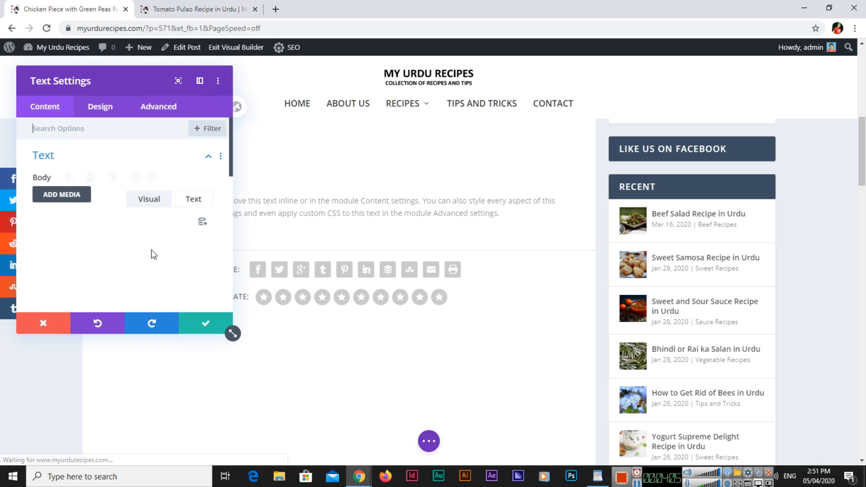
# Replace the module's placeholder with the pasted Urdu recipe and open its Design settings
pyautogui.scroll(-3, 100, 222)
pyautogui.tripleClick(141, 221)
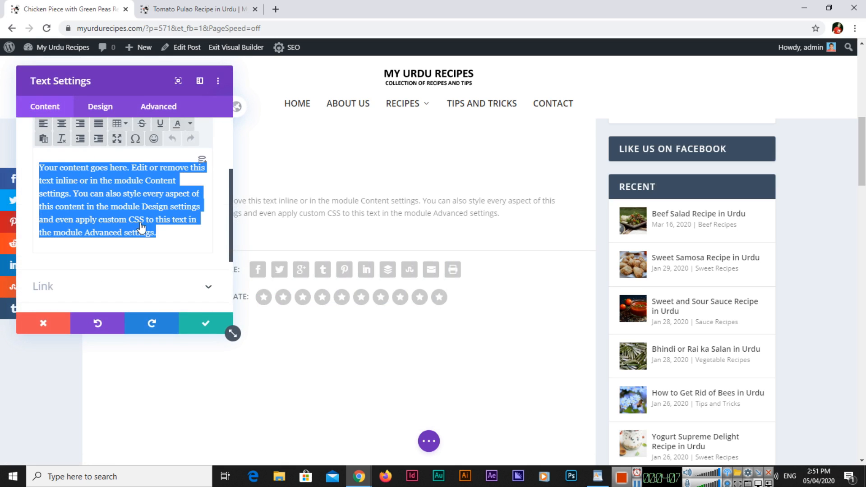
pyautogui.hotkey('ctrl', 'v')
pyautogui.scroll(-10, 78, 217)
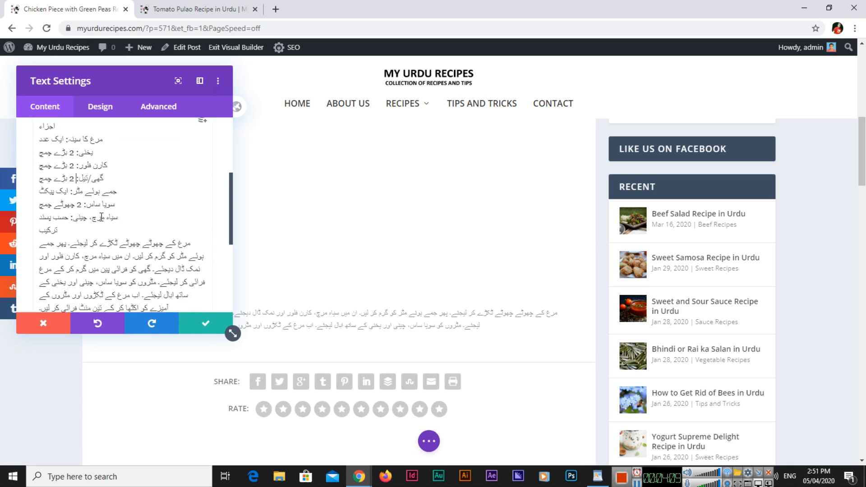
pyautogui.click(104, 108)
# Style the Urdu text in Nafees Nastaleeq font at 20px with 2.5 line height
pyautogui.click(138, 165)
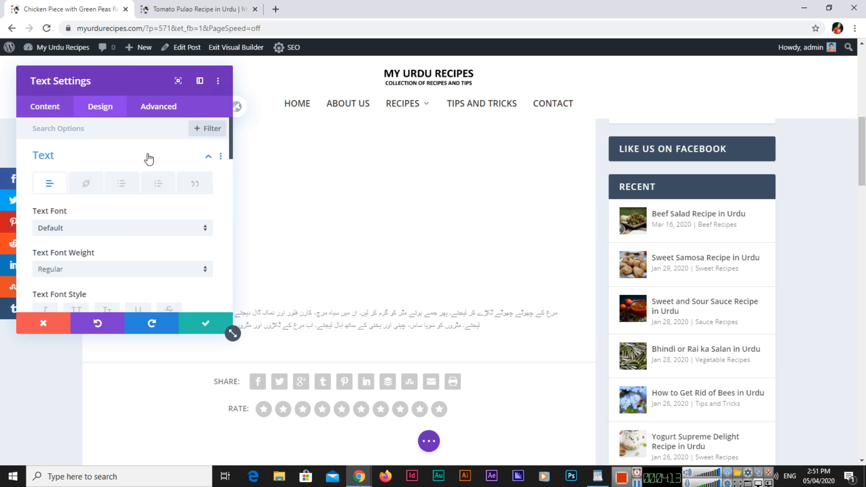
pyautogui.scroll(-1, 126, 216)
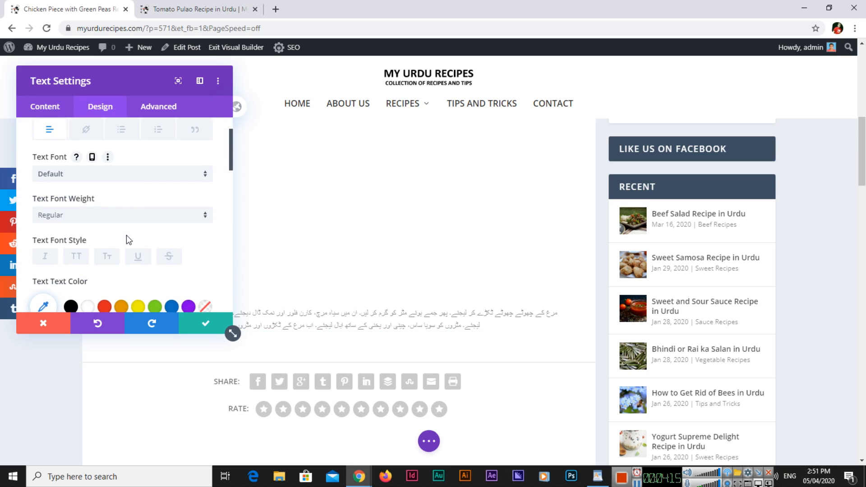
pyautogui.click(133, 184)
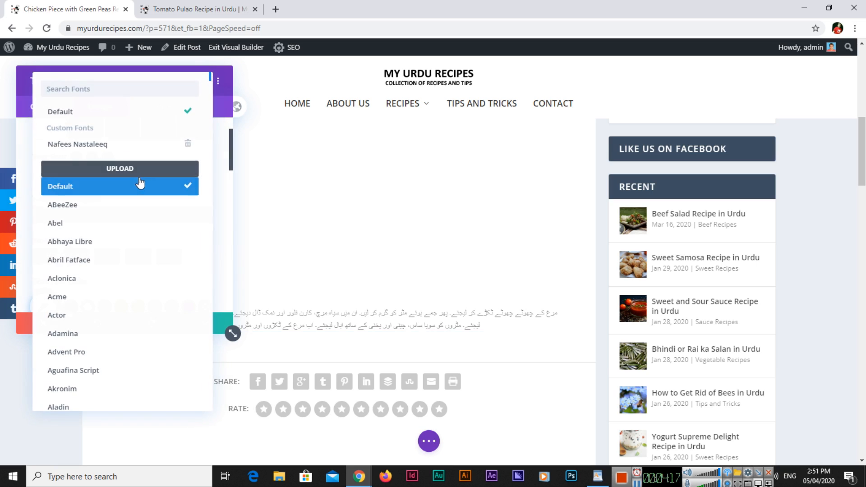
pyautogui.click(87, 147)
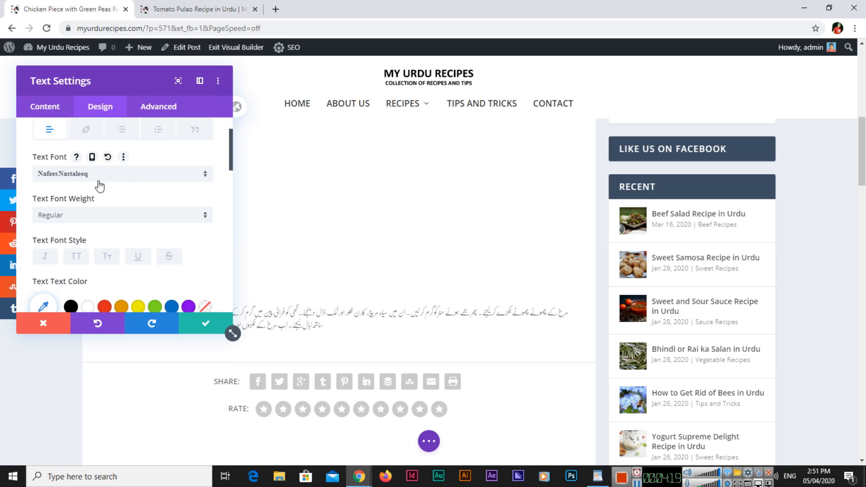
pyautogui.click(107, 217)
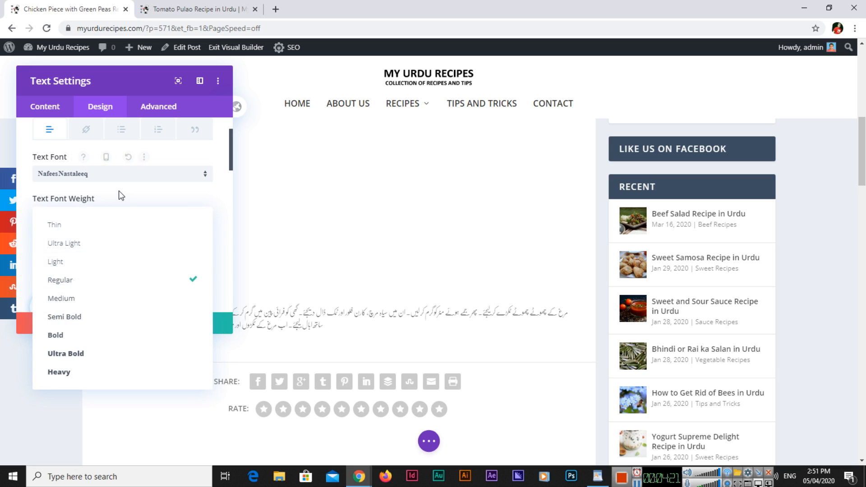
pyautogui.click(118, 198)
pyautogui.scroll(-4, 159, 241)
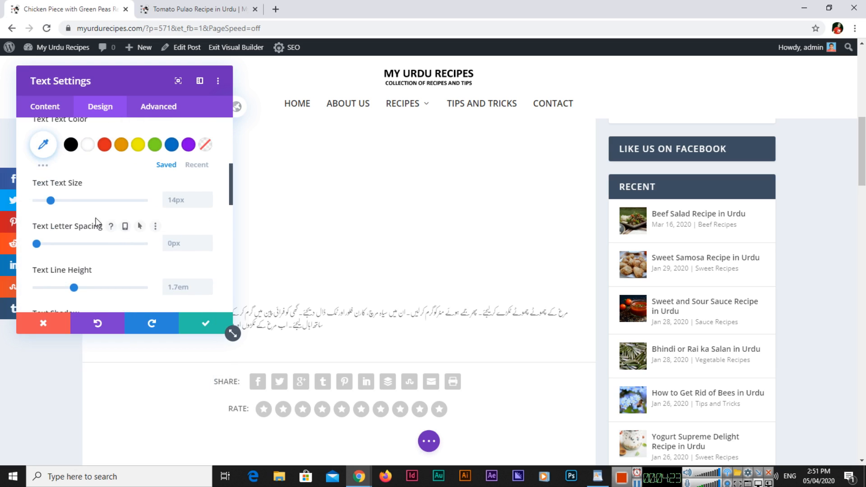
pyautogui.click(56, 201)
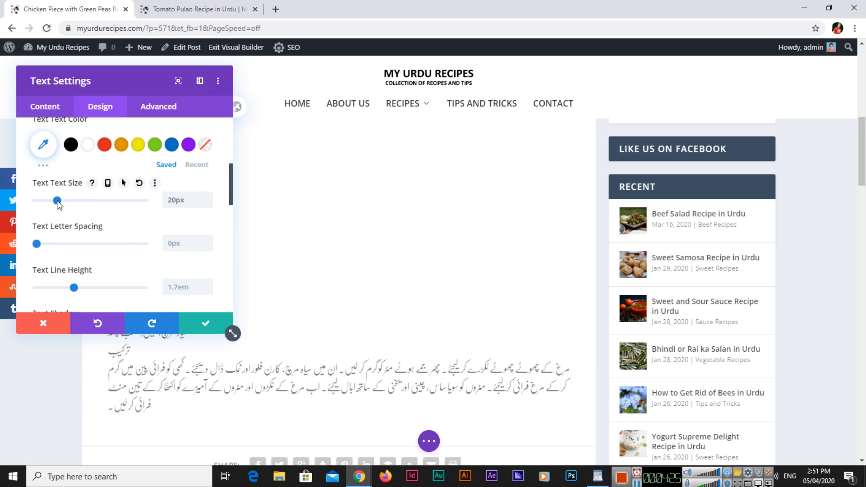
pyautogui.click(189, 288)
pyautogui.write('2.5')
pyautogui.scroll(-5, 188, 293)
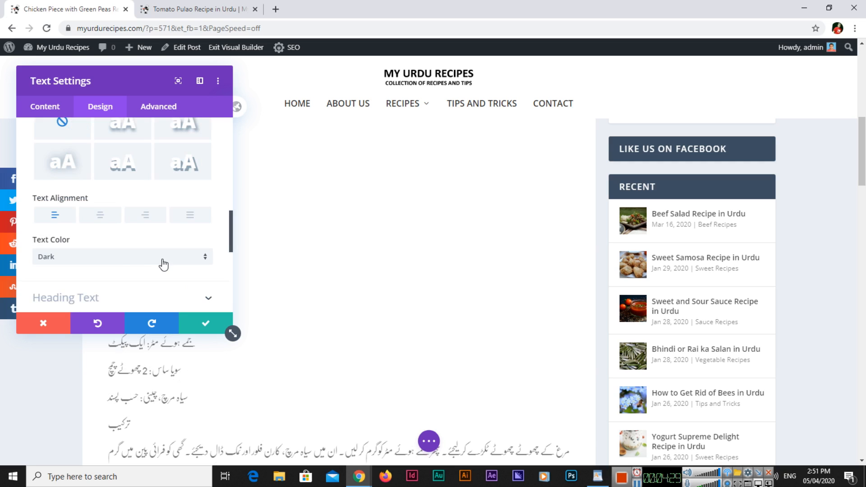
# Right-align the text, colour it #333333, and save the text settings
pyautogui.click(146, 216)
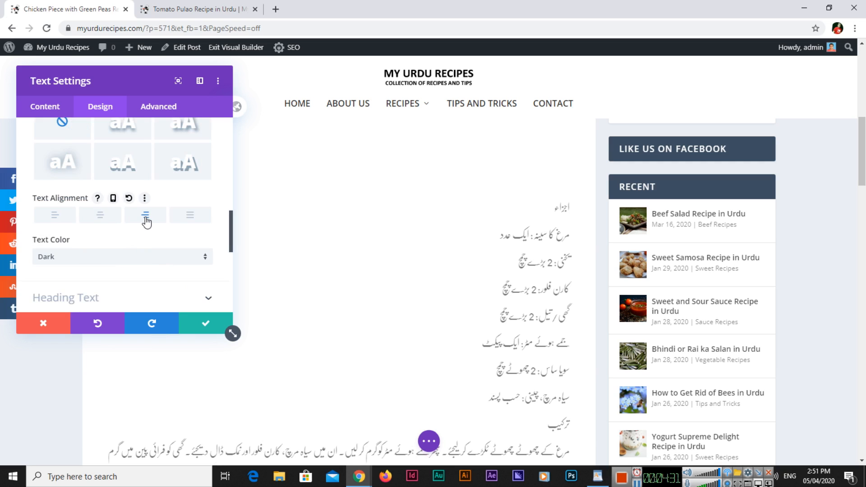
pyautogui.scroll(-1, 174, 241)
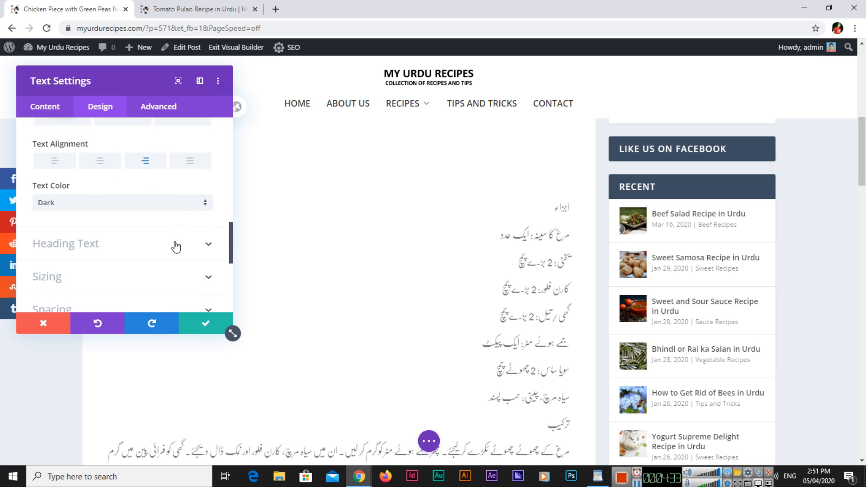
pyautogui.scroll(5, 176, 247)
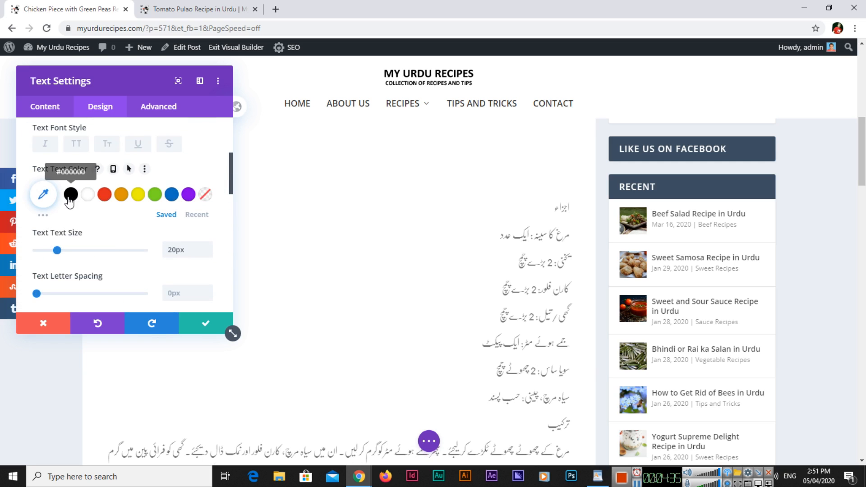
pyautogui.click(71, 194)
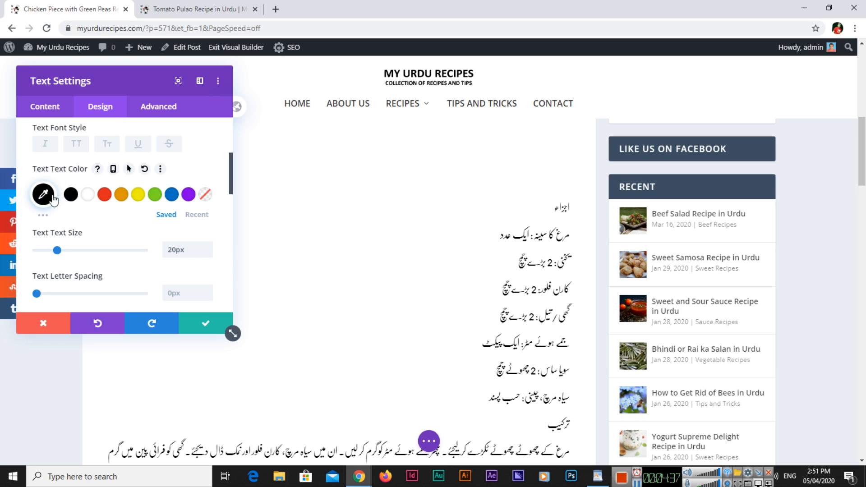
pyautogui.click(43, 194)
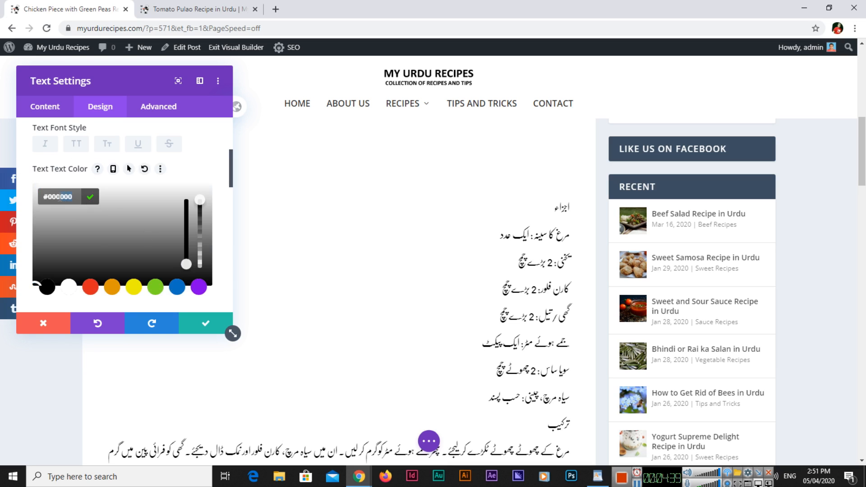
pyautogui.write('33')
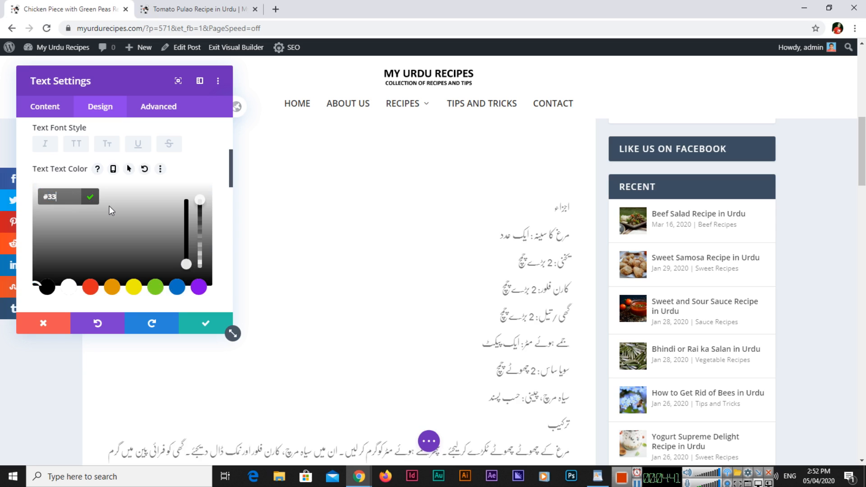
pyautogui.write('3333')
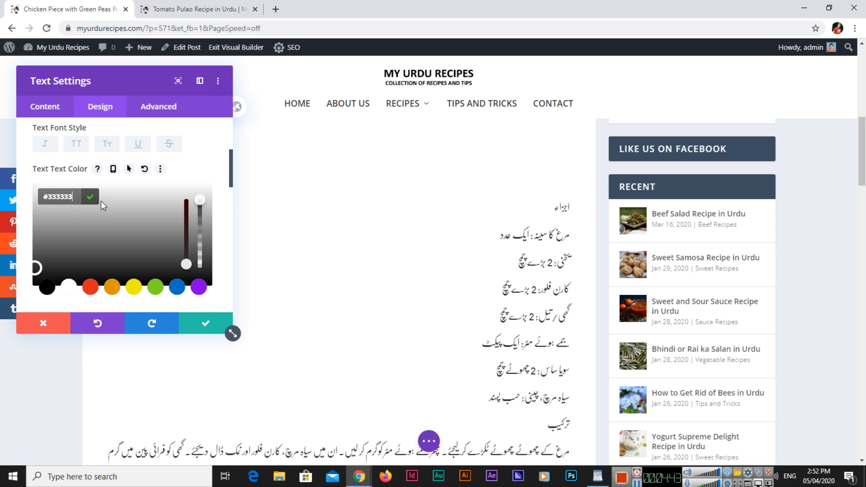
pyautogui.click(88, 198)
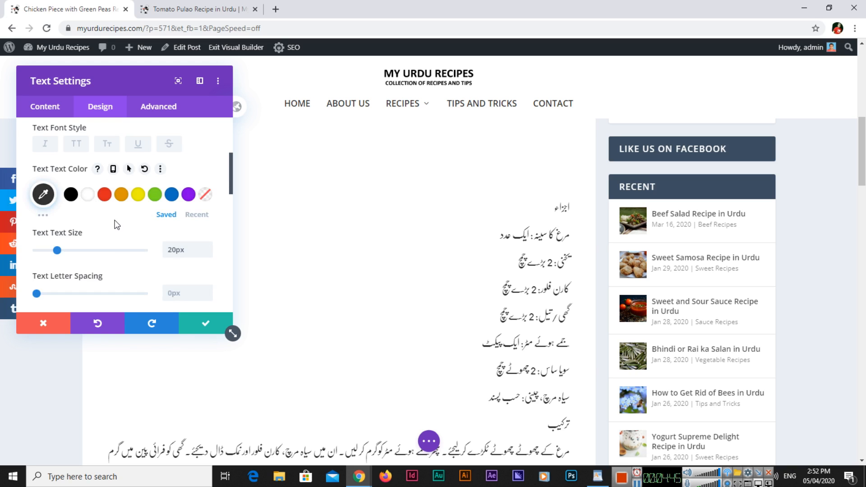
pyautogui.click(196, 323)
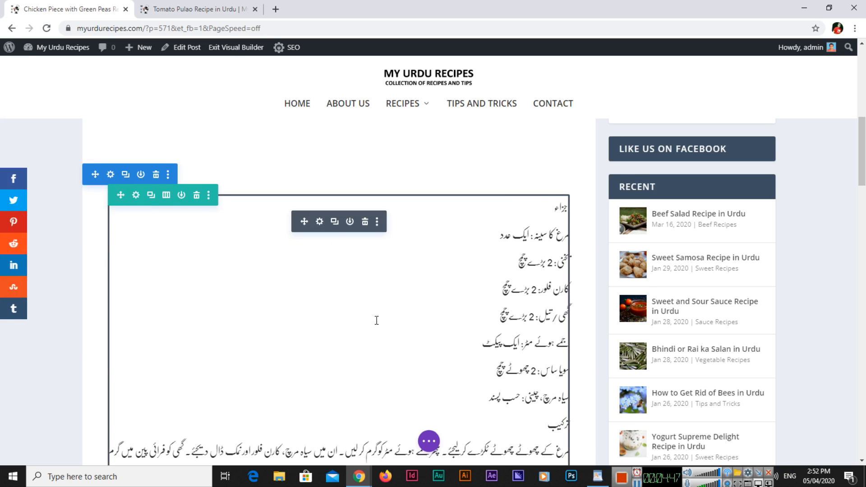
# Publish the Chicken Piece with Green Peas Recipe post
pyautogui.scroll(-5, 395, 326)
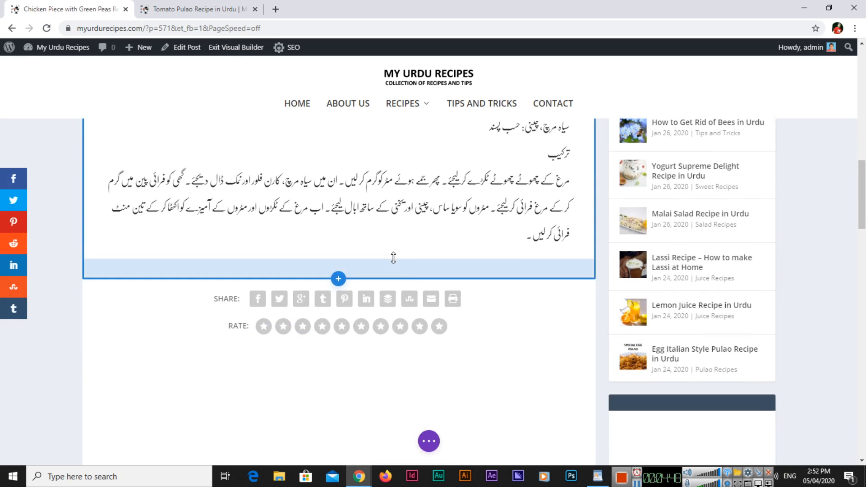
pyautogui.click(431, 444)
pyautogui.click(832, 445)
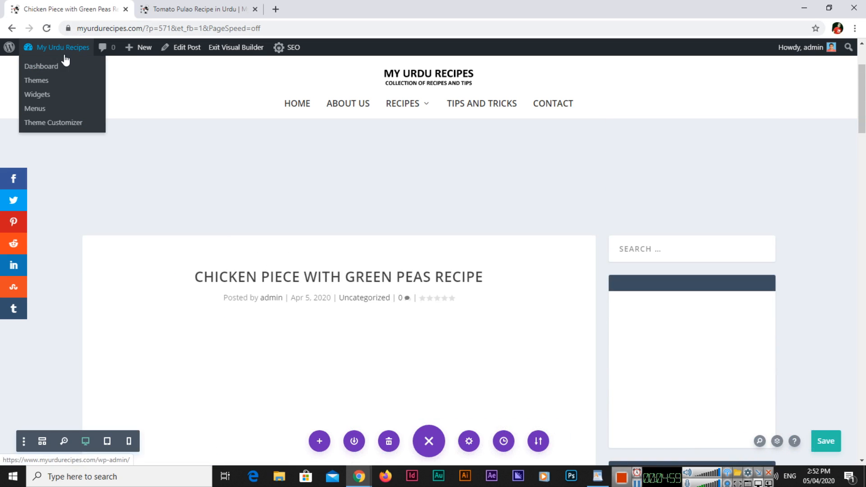
# Open the All Posts list from the dashboard and reload the Tomato Pulao recipe tab
pyautogui.click(56, 67)
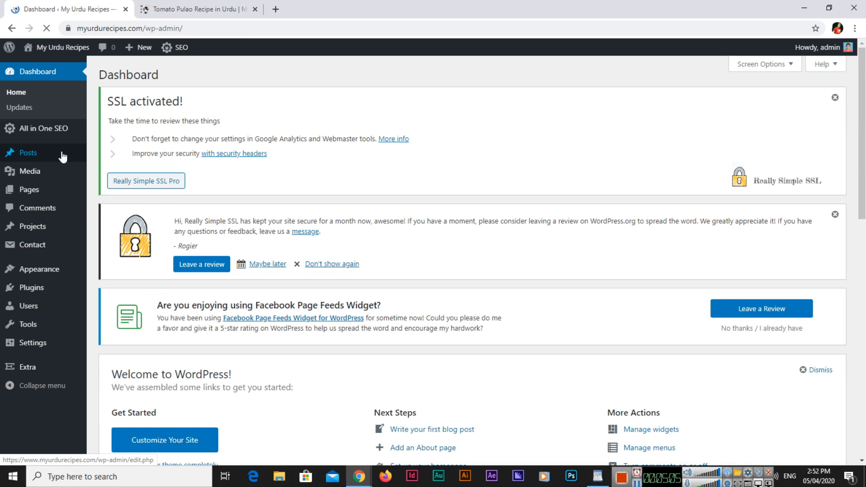
pyautogui.moveTo(62, 155)
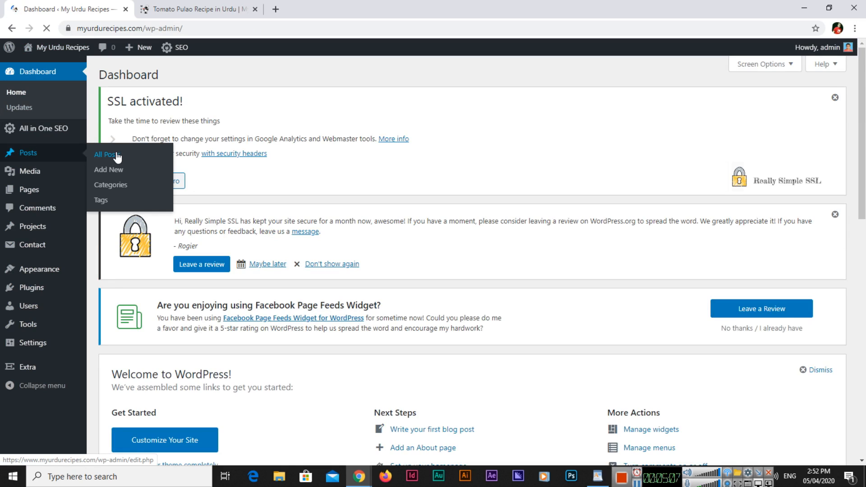
pyautogui.click(118, 155)
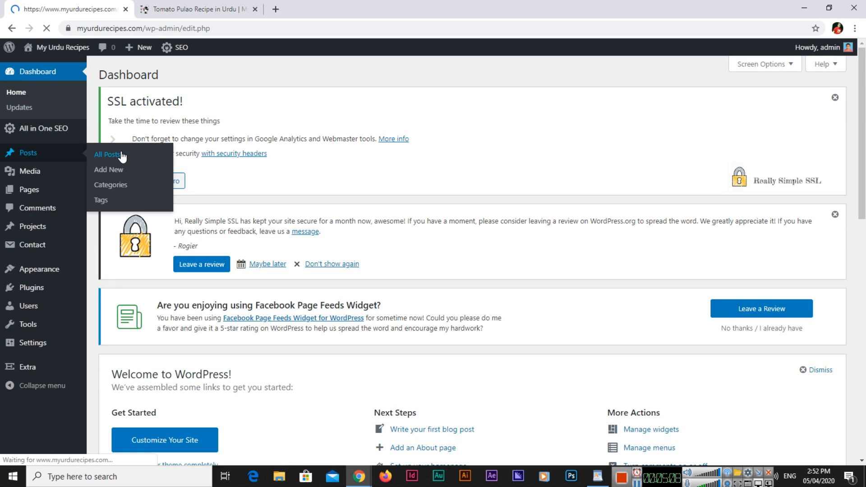
pyautogui.click(176, 6)
pyautogui.press('F5')
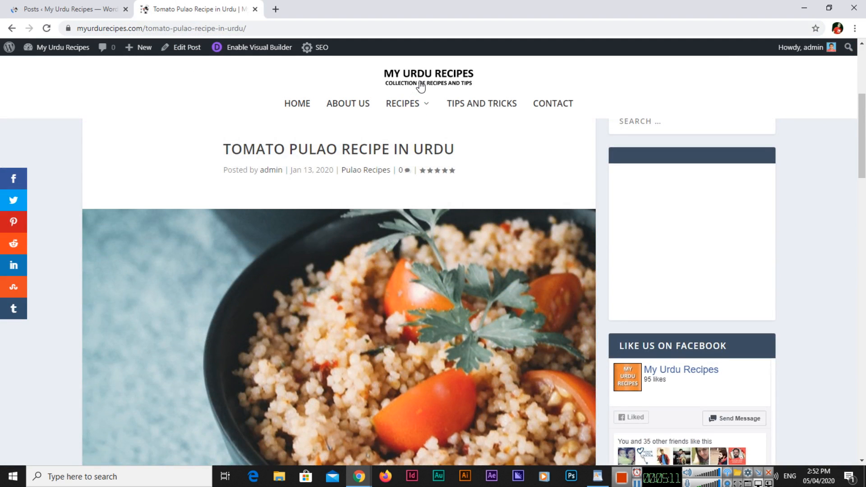
pyautogui.click(96, 7)
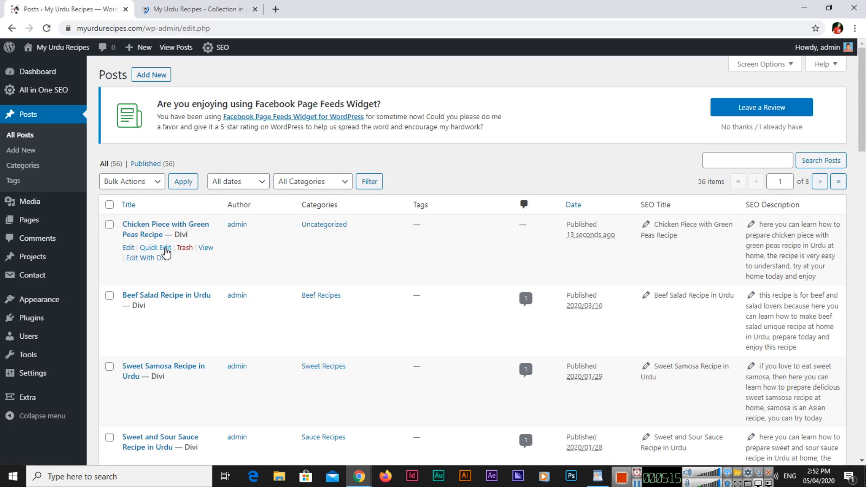
# Quick-edit the chicken post to add it to the Chicken Recipes category
pyautogui.click(156, 248)
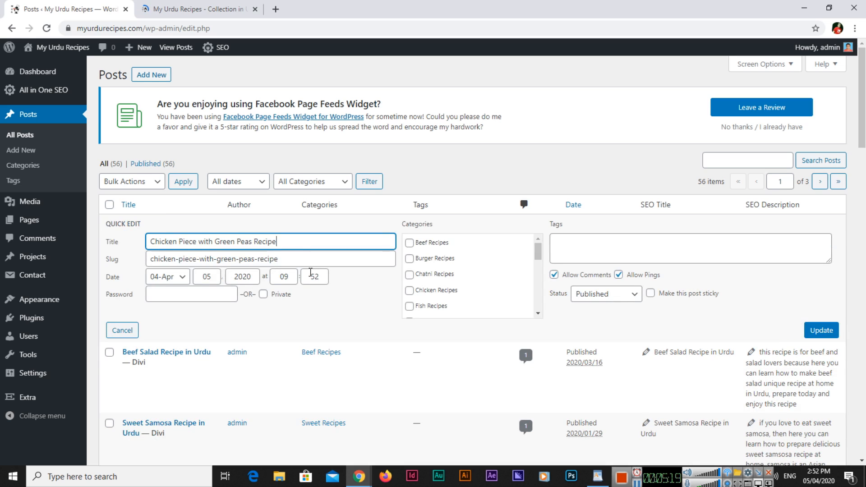
pyautogui.click(410, 291)
pyautogui.click(825, 333)
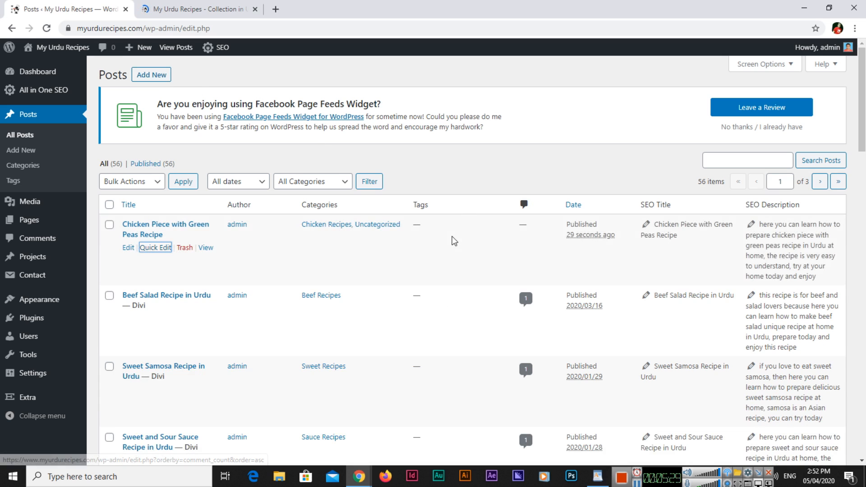
# Open the published chicken post in a new tab and select its full web address
pyautogui.rightClick(204, 249)
pyautogui.click(240, 259)
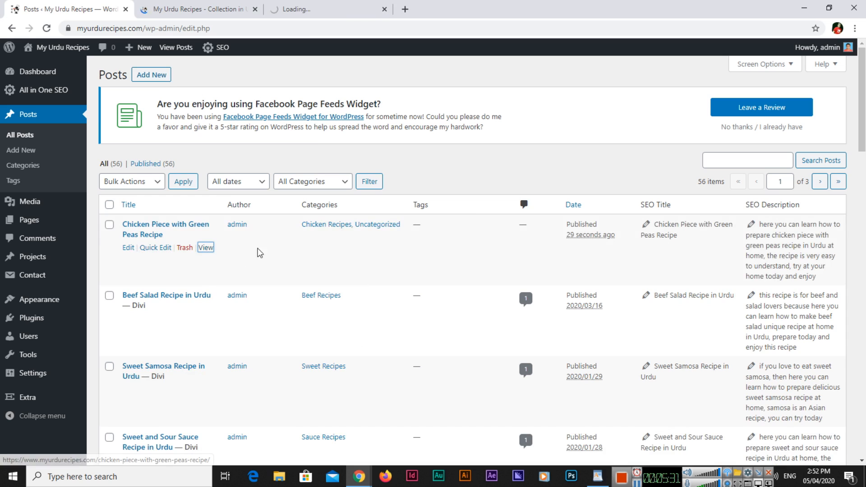
pyautogui.click(303, 6)
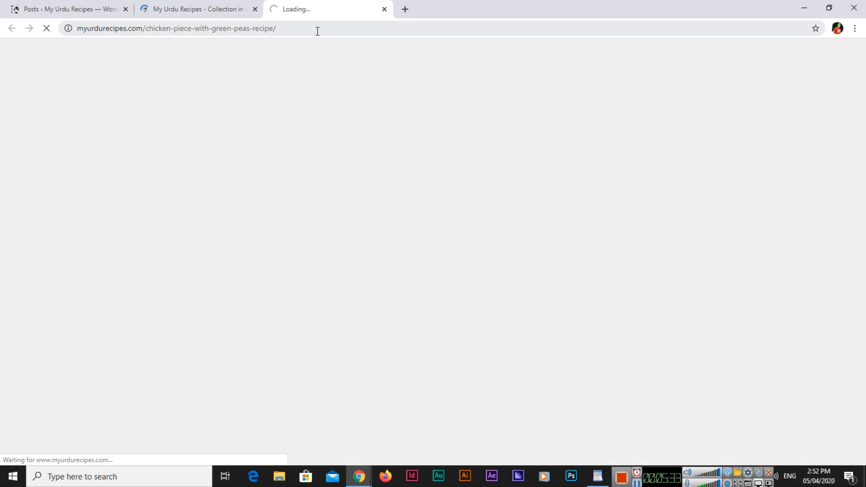
pyautogui.click(325, 28)
pyautogui.hotkey('ctrl', 'c')
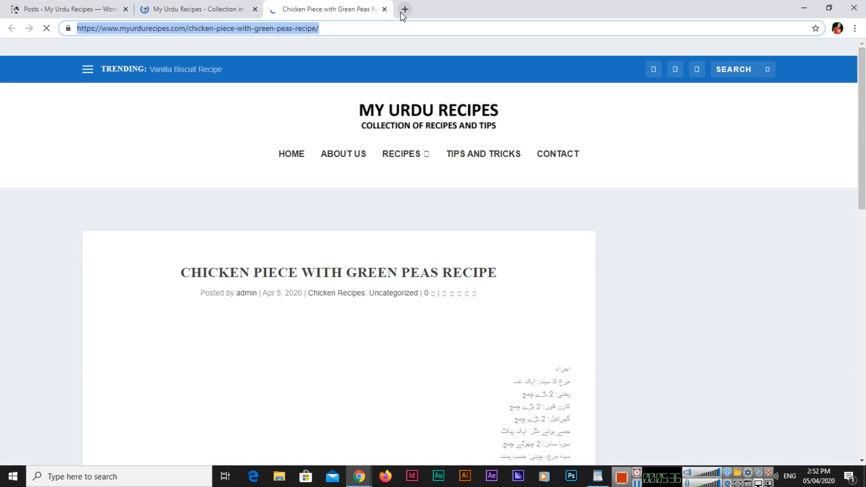
# Load google.com in a new browser tab
pyautogui.click(405, 9)
pyautogui.write('google.com')
pyautogui.press('Return')
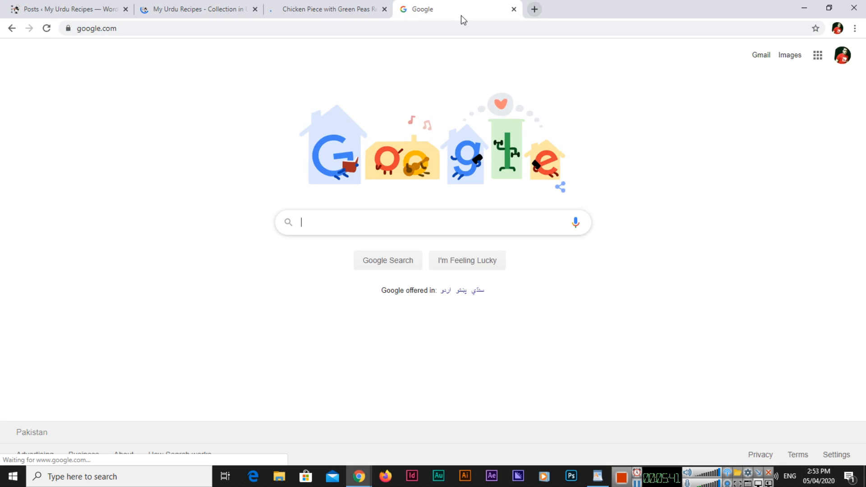
# Search Google for the pasted chicken post address and review the unrelated results
pyautogui.hotkey('ctrl', 'v')
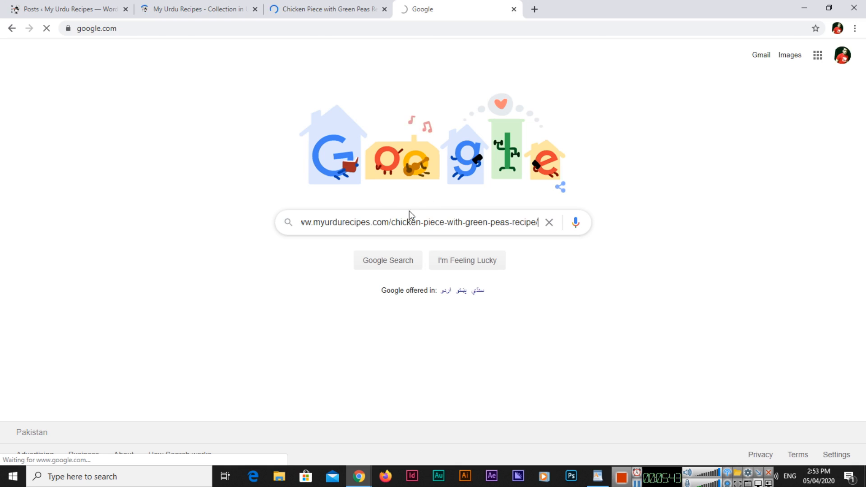
pyautogui.press('Return')
pyautogui.scroll(-2, 72, 232)
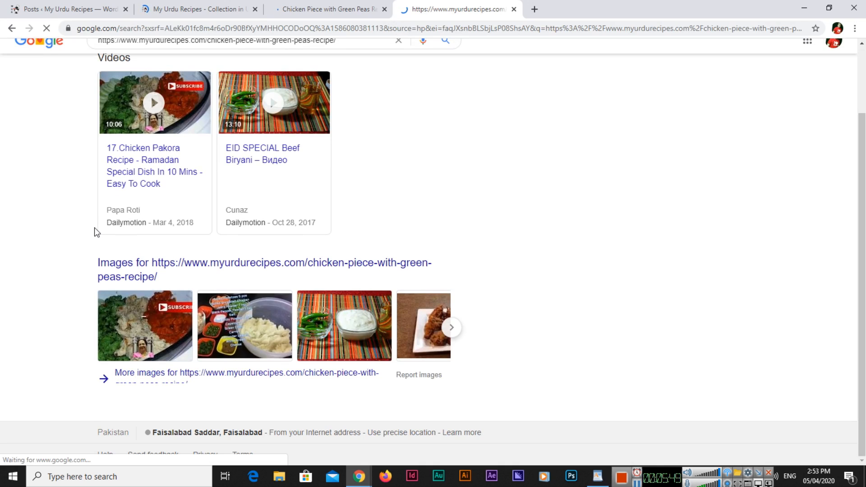
pyautogui.scroll(2, 94, 227)
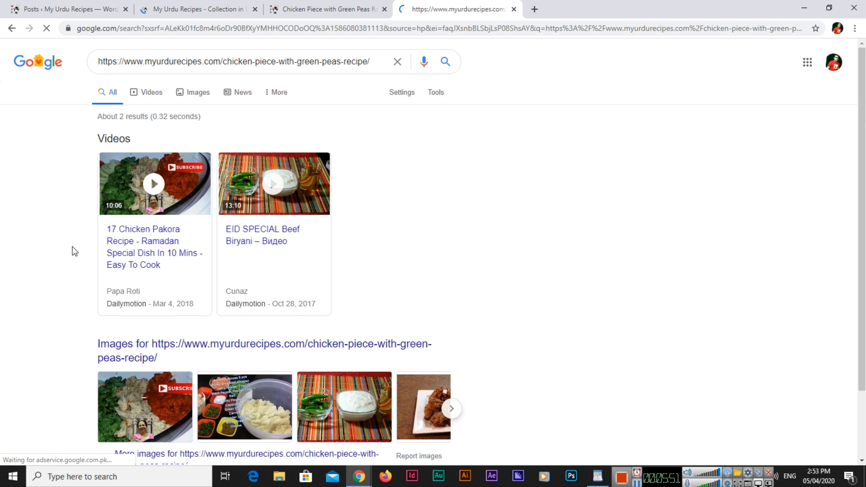
pyautogui.scroll(-2, 73, 248)
pyautogui.scroll(2, 74, 256)
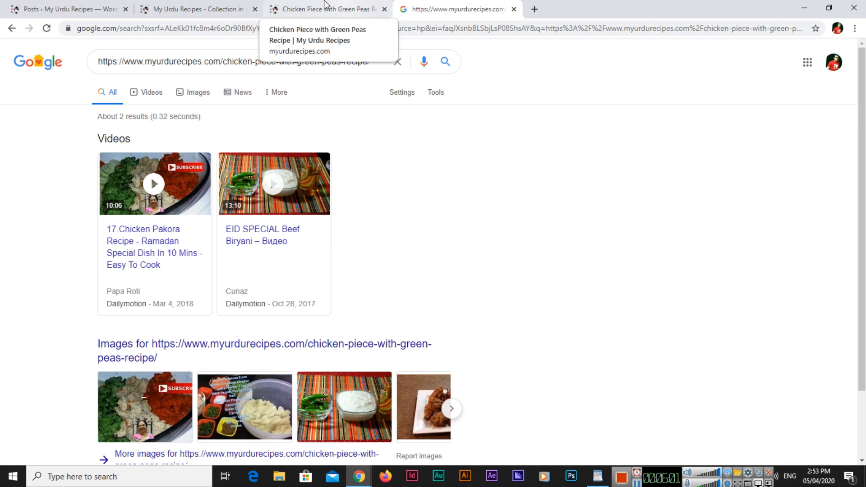
pyautogui.click(215, 7)
# Inspect the pasted Chicken Piece with Green Peas post address in Search Console's URL Inspection
pyautogui.hotkey('alt', 'Tab')
pyautogui.hotkey('alt', 'Tab')
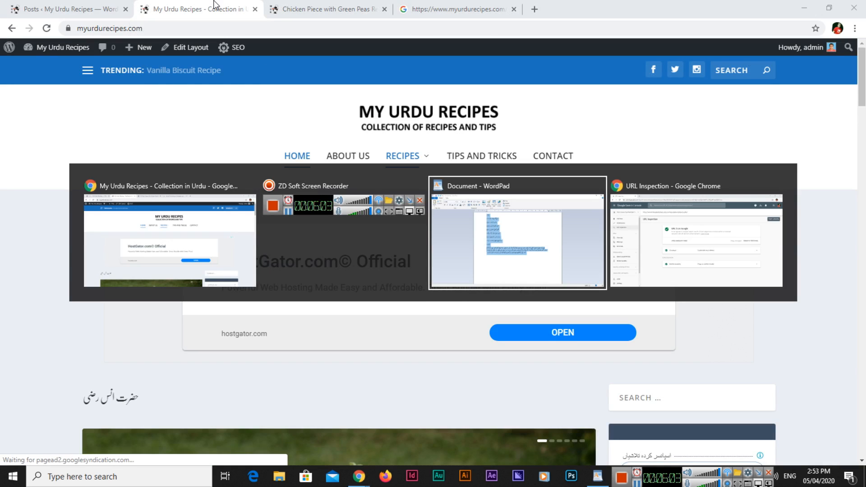
pyautogui.hotkey('alt', 'Tab')
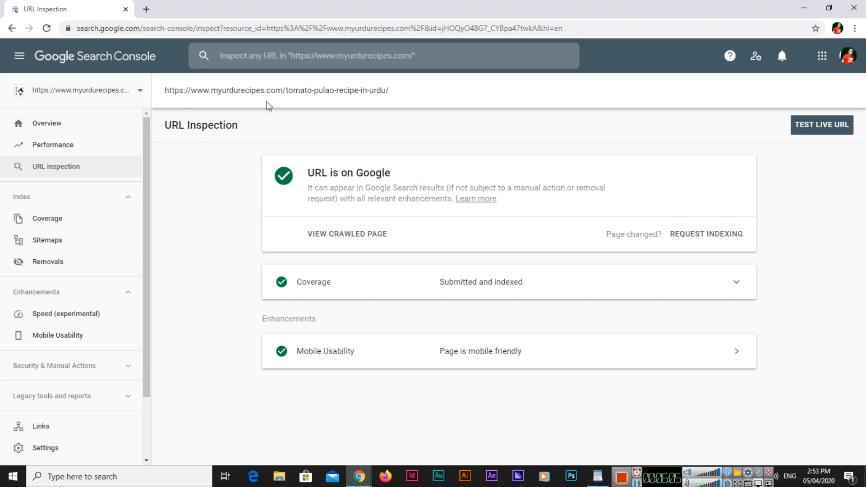
pyautogui.click(321, 63)
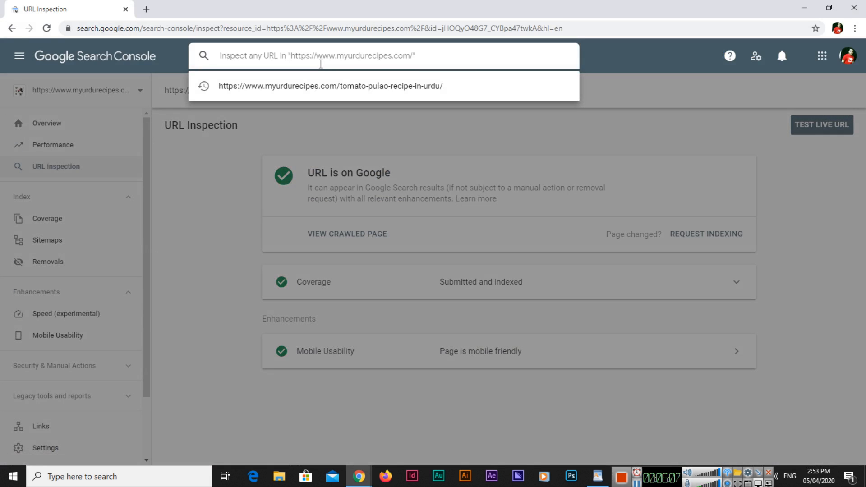
pyautogui.hotkey('ctrl', 'v')
pyautogui.press('Return')
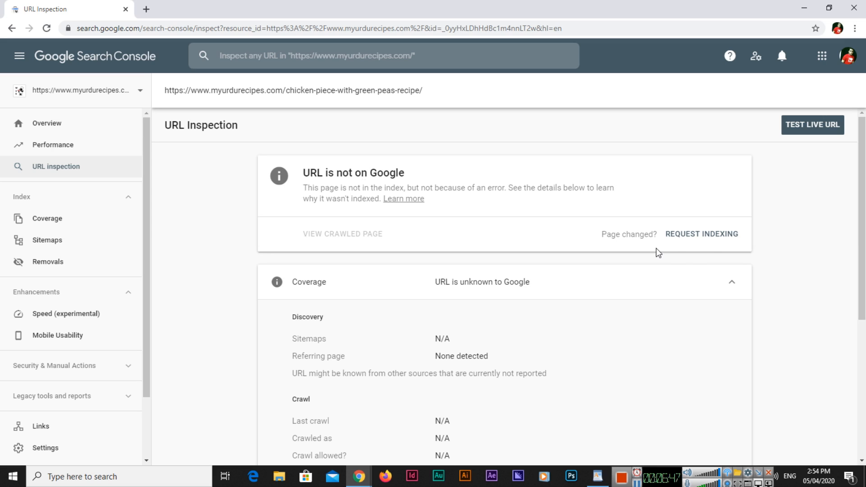
# Request indexing for the chicken-piece-with-green-peas-recipe URL and collapse the Coverage details
pyautogui.click(707, 238)
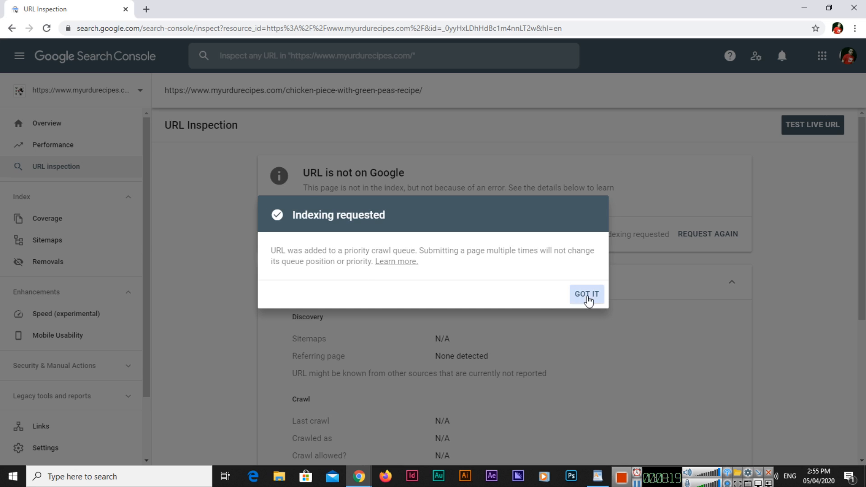
pyautogui.click(587, 294)
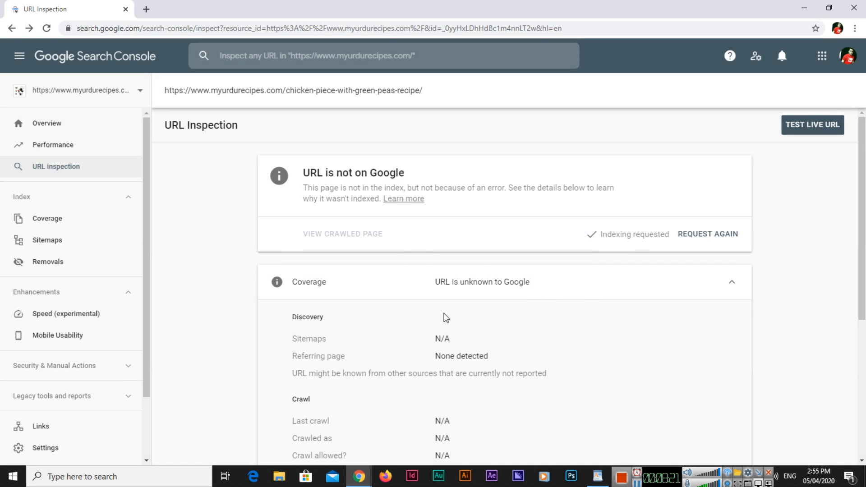
pyautogui.scroll(-5, 445, 315)
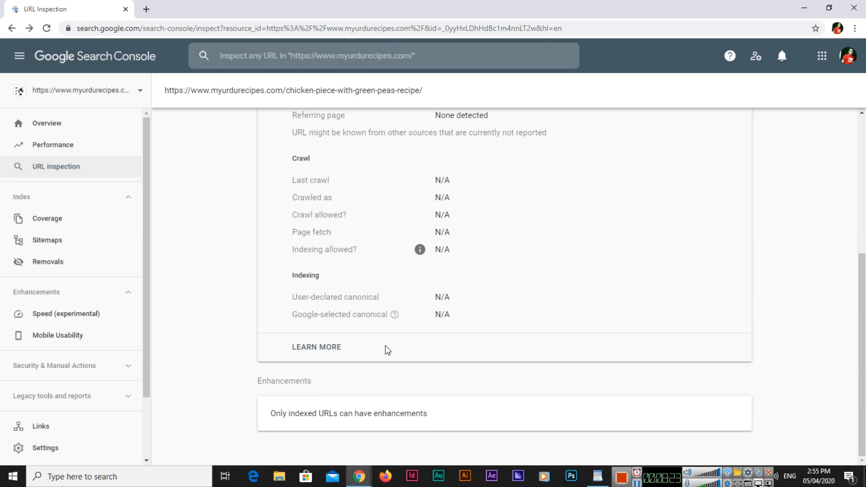
pyautogui.scroll(5, 388, 350)
pyautogui.click(327, 287)
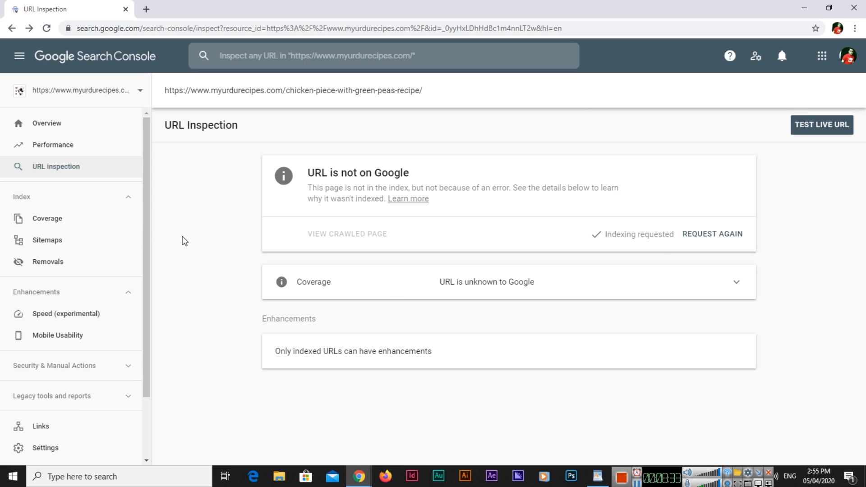
pyautogui.hotkey('alt', 'Tab')
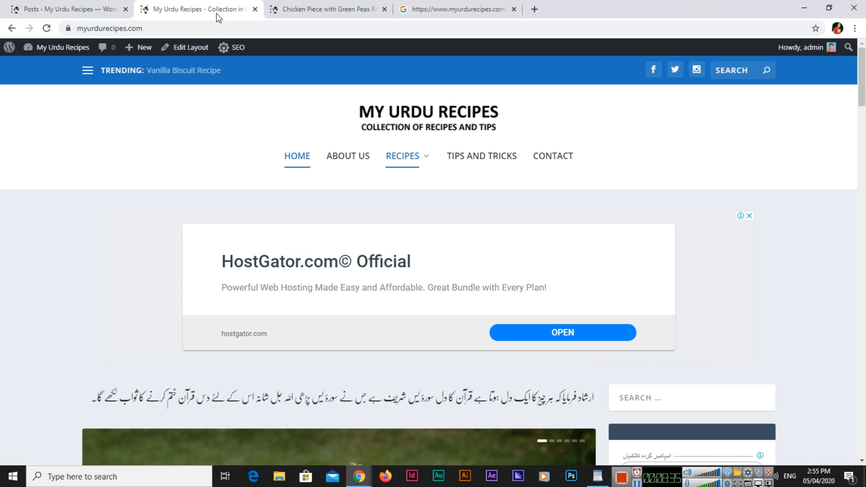
# Open the Beef Salad Recipe in Urdu post in a new tab and select its address
pyautogui.click(72, 9)
pyautogui.click(201, 7)
pyautogui.click(55, 9)
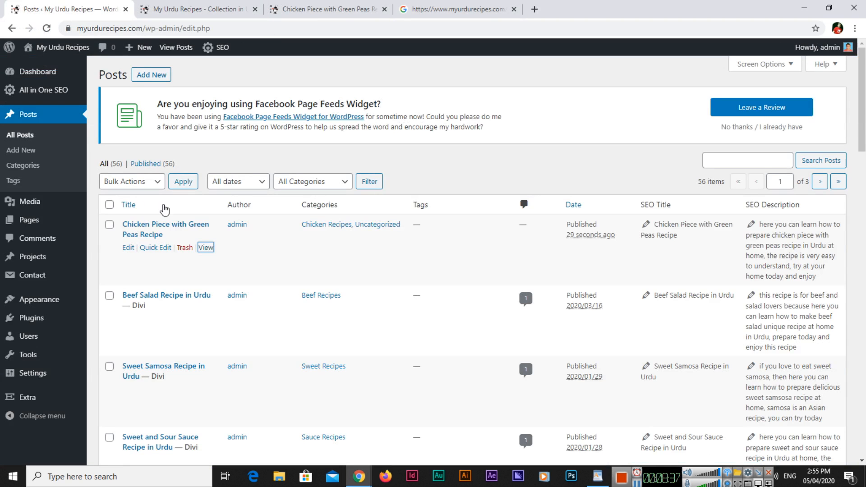
pyautogui.rightClick(209, 322)
pyautogui.click(229, 329)
pyautogui.click(212, 9)
pyautogui.click(240, 29)
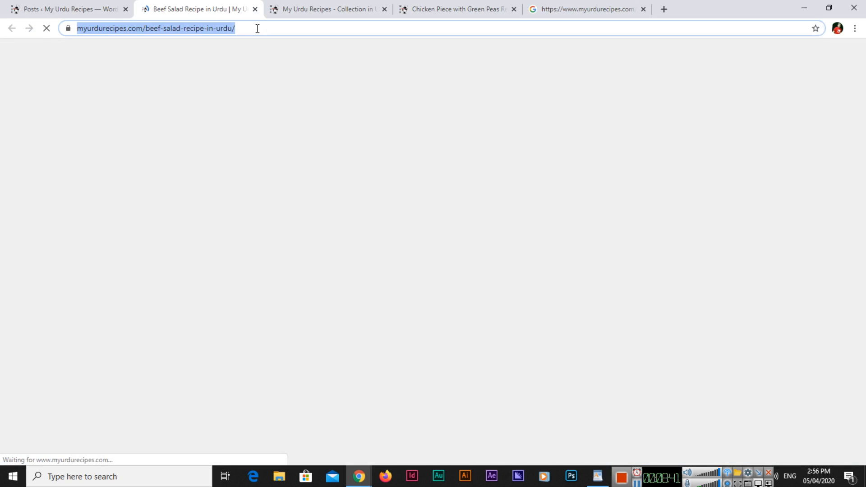
# Inspect the Beef Salad post's address in Search Console's URL Inspection box
pyautogui.hotkey('alt', 'Tab')
pyautogui.click(319, 55)
pyautogui.write('https://www.myurdurecipes.com/beef-salad-recipe-in-urdu/')
pyautogui.press('Return')
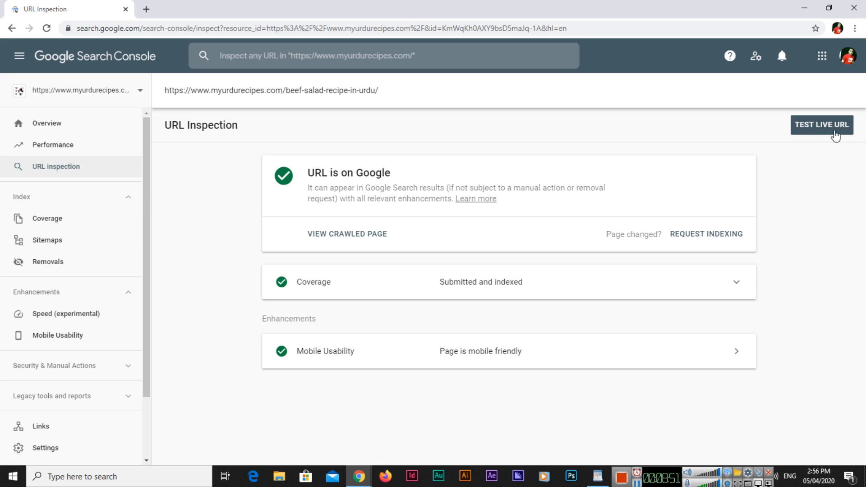
# Start a live test of the Beef Salad URL and show the Chicken Piece with Green Peas recipe page
pyautogui.click(834, 130)
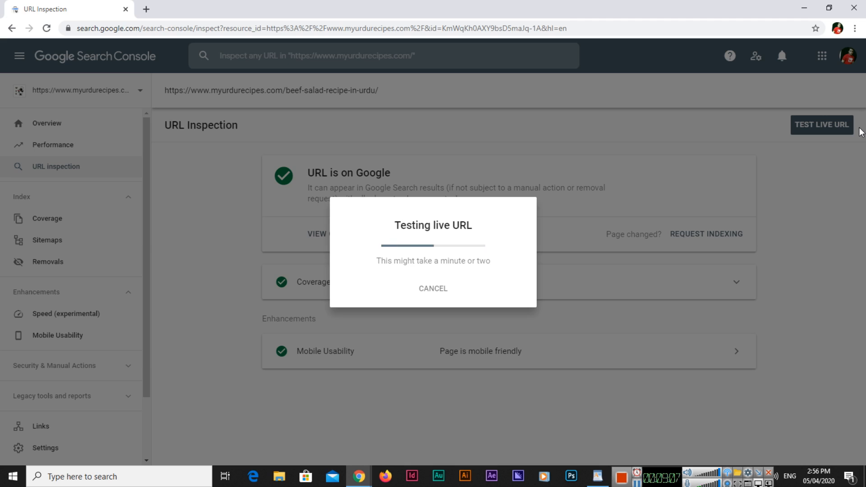
pyautogui.hotkey('alt', 'Tab')
pyautogui.click(388, 17)
pyautogui.hotkey('alt', 'Tab')
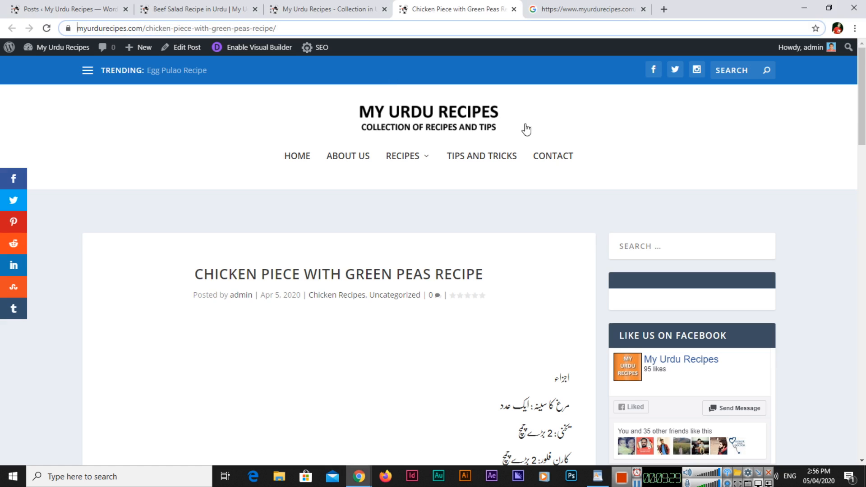
# Replace the Google search query with the chicken recipe's address, search, then return to Search Console
pyautogui.click(498, 26)
pyautogui.hotkey('ctrl', 'c')
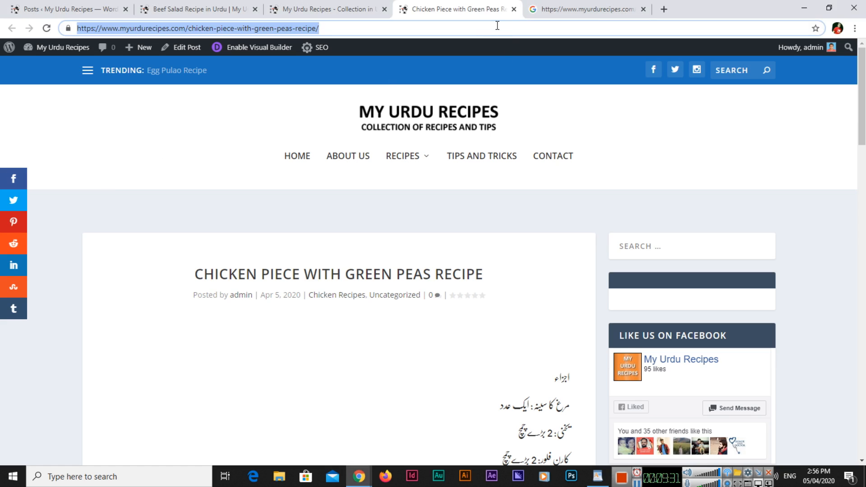
pyautogui.click(559, 7)
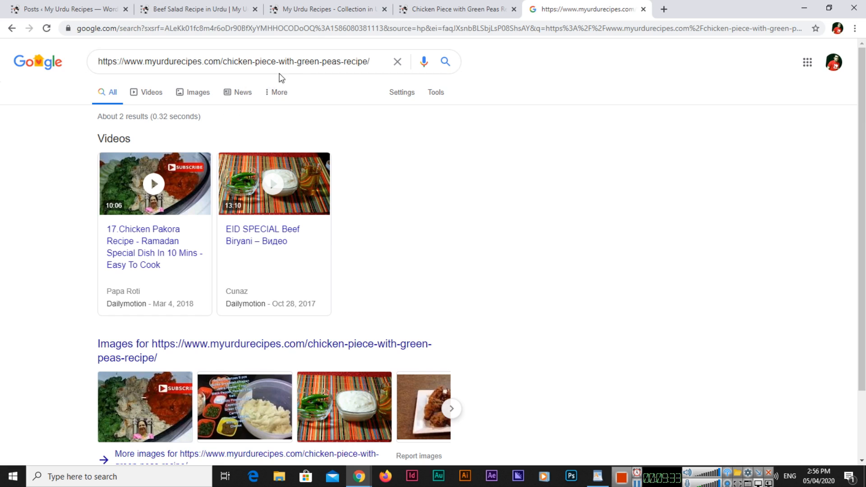
pyautogui.tripleClick(325, 67)
pyautogui.hotkey('ctrl', 'v')
pyautogui.press('Return')
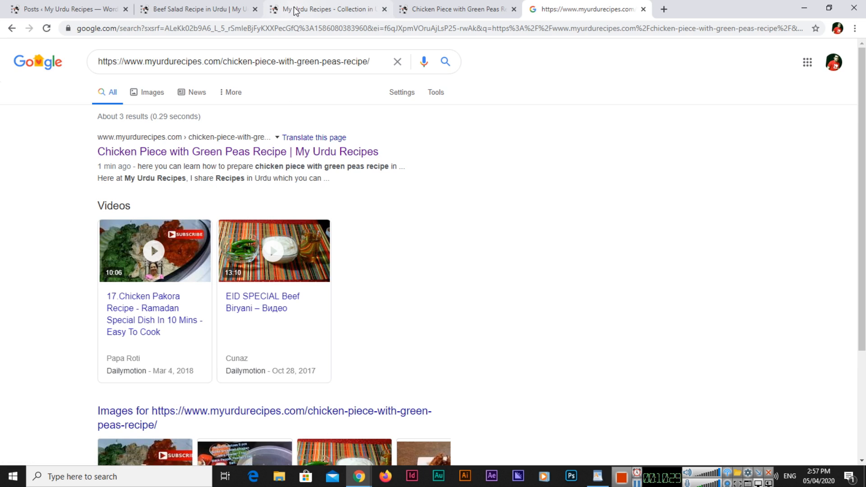
pyautogui.hotkey('alt', 'Tab')
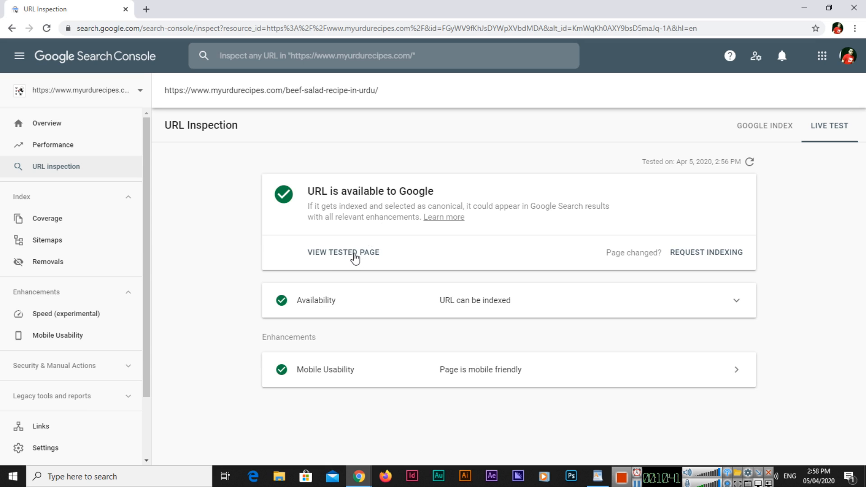
pyautogui.hotkey('alt', 'Tab')
pyautogui.hotkey('alt', 'Tab')
pyautogui.hotkey('alt', 'Tab')
pyautogui.hotkey('alt', 'Tab')
pyautogui.click(356, 256)
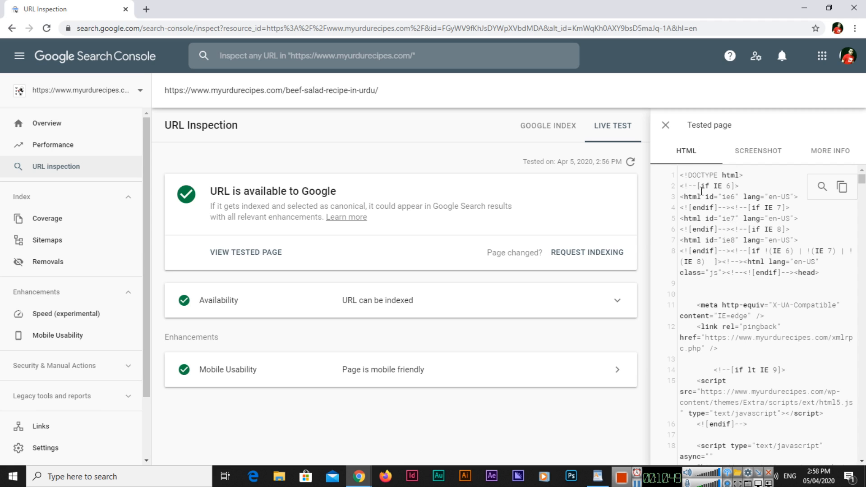
pyautogui.scroll(-15, 739, 243)
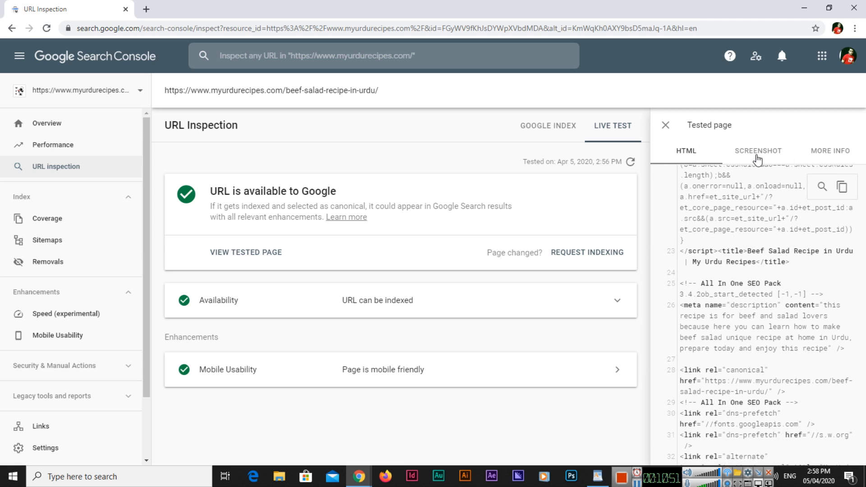
pyautogui.click(758, 153)
pyautogui.scroll(-3, 740, 288)
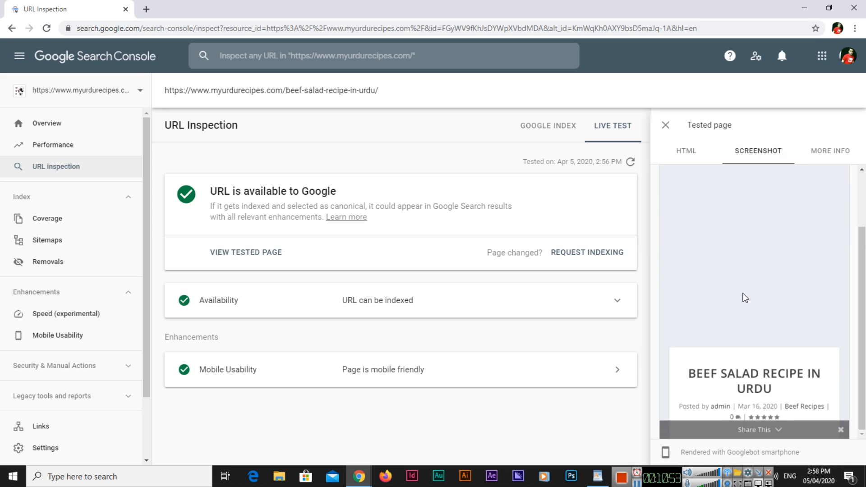
pyautogui.scroll(3, 808, 224)
pyautogui.click(832, 154)
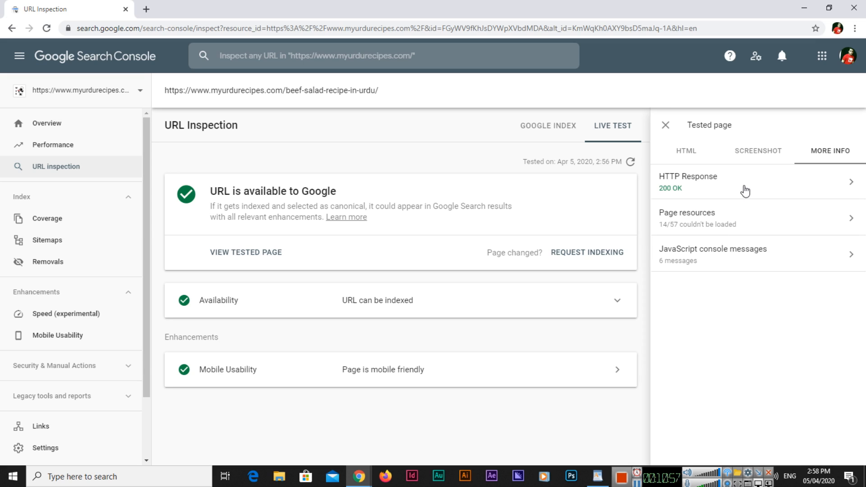
pyautogui.click(741, 263)
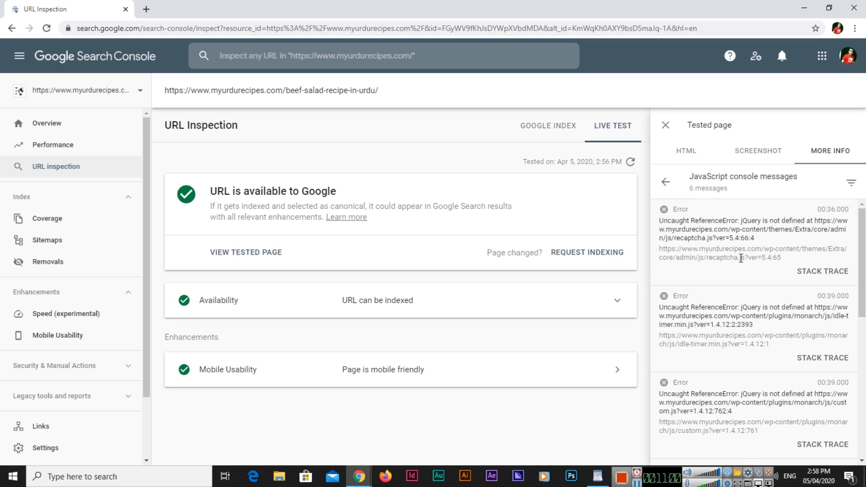
pyautogui.click(667, 185)
pyautogui.click(666, 126)
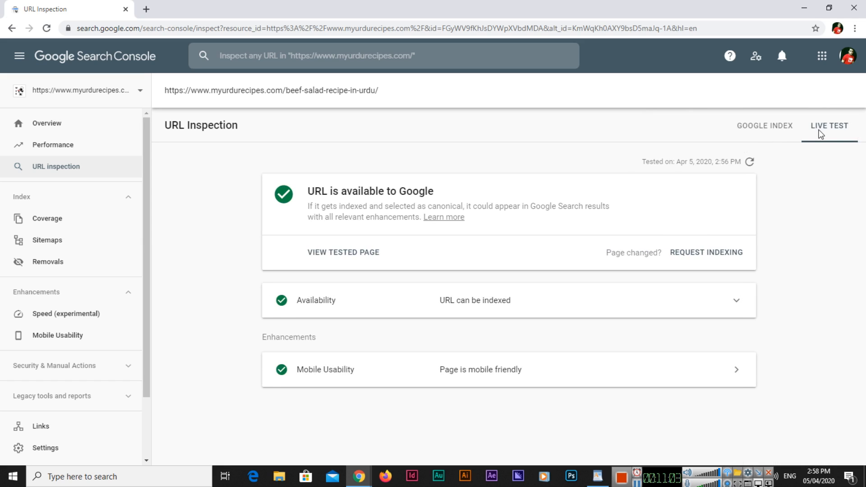
pyautogui.click(788, 127)
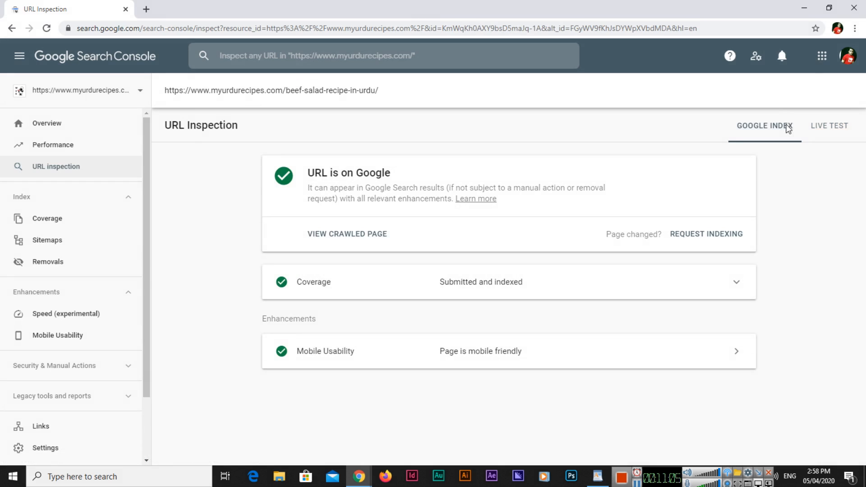
pyautogui.click(831, 132)
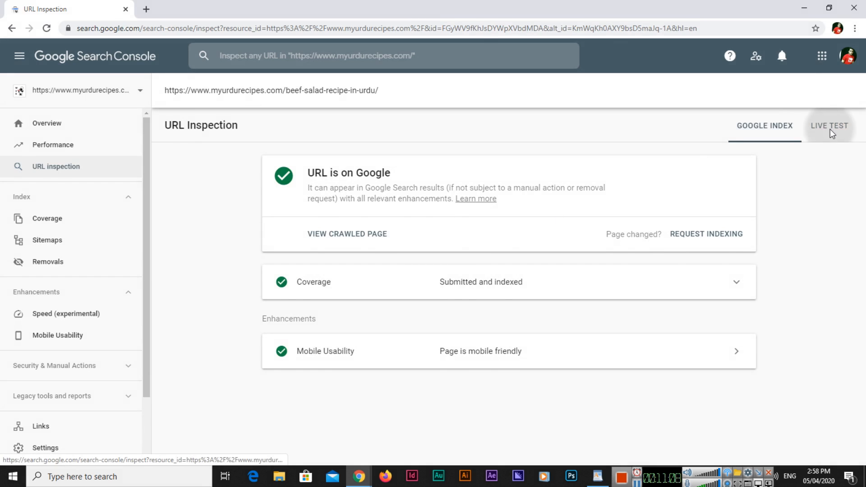
pyautogui.click(746, 129)
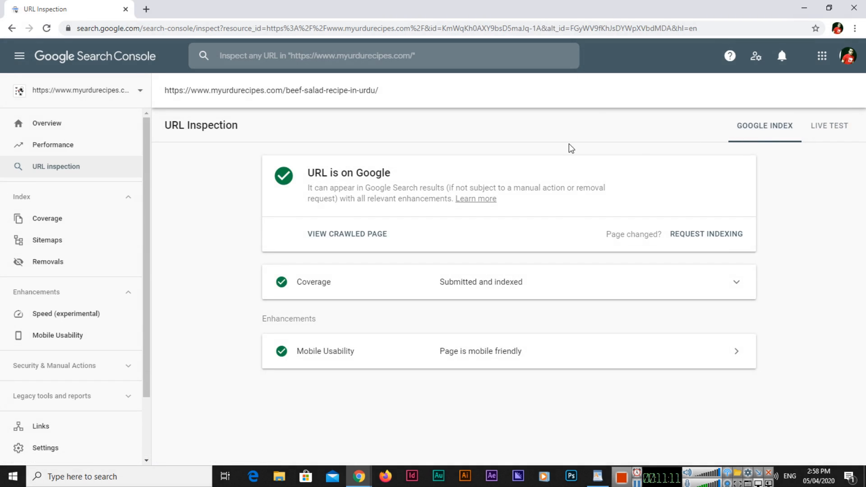
pyautogui.click(353, 238)
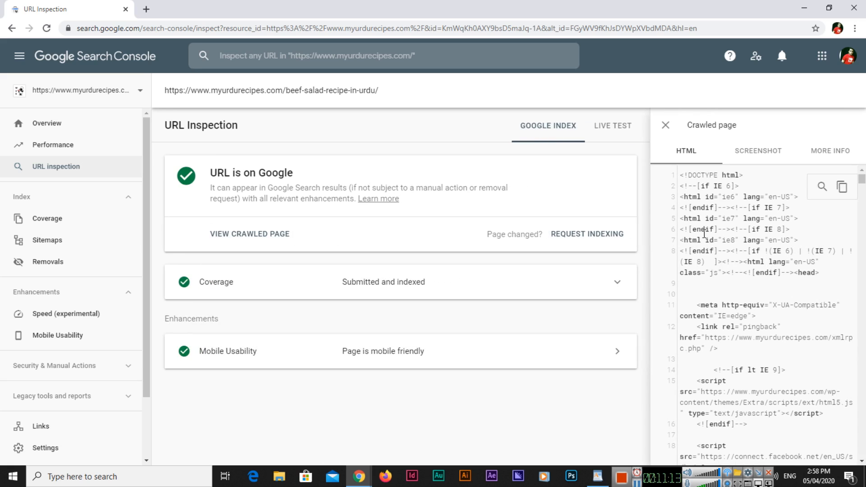
pyautogui.click(665, 131)
pyautogui.click(830, 127)
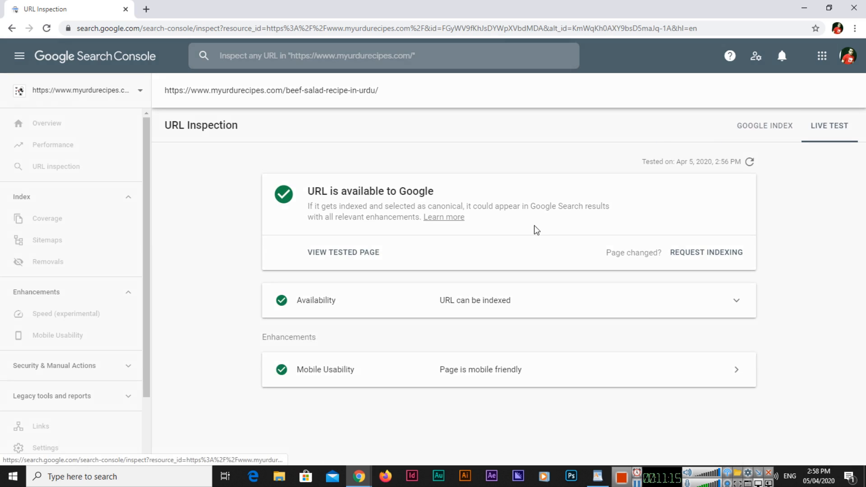
pyautogui.click(356, 254)
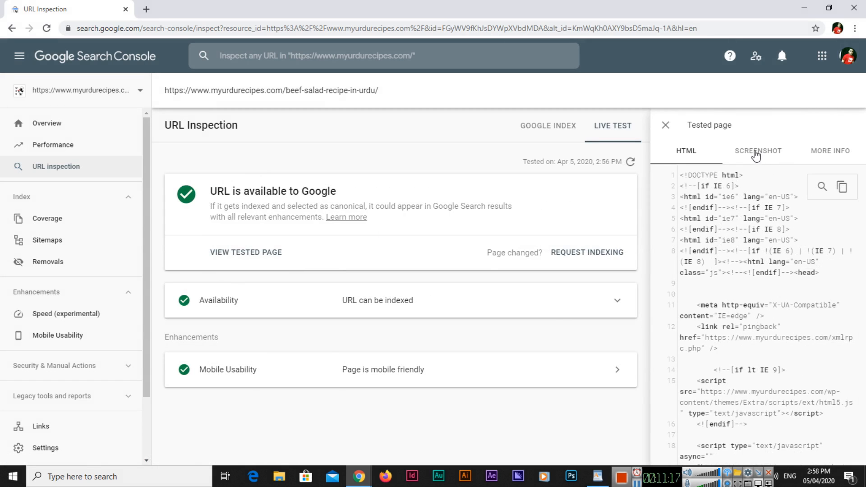
pyautogui.click(757, 152)
pyautogui.click(666, 125)
pyautogui.click(765, 129)
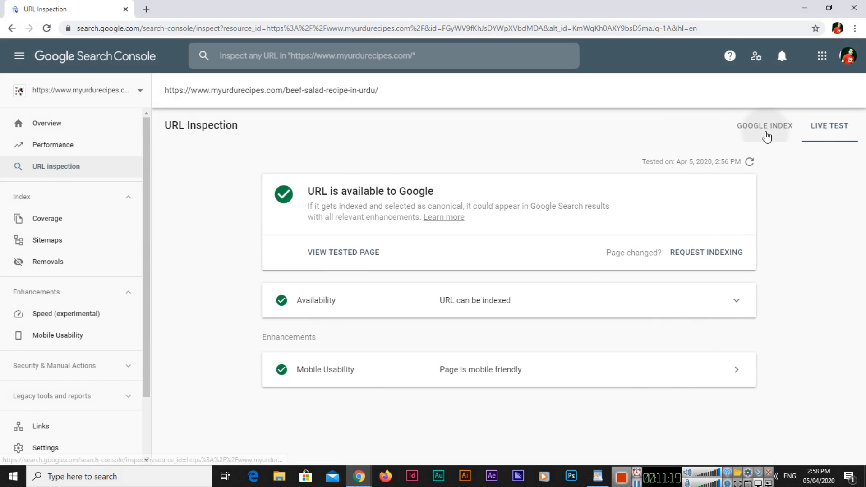
pyautogui.click(367, 235)
pyautogui.click(765, 153)
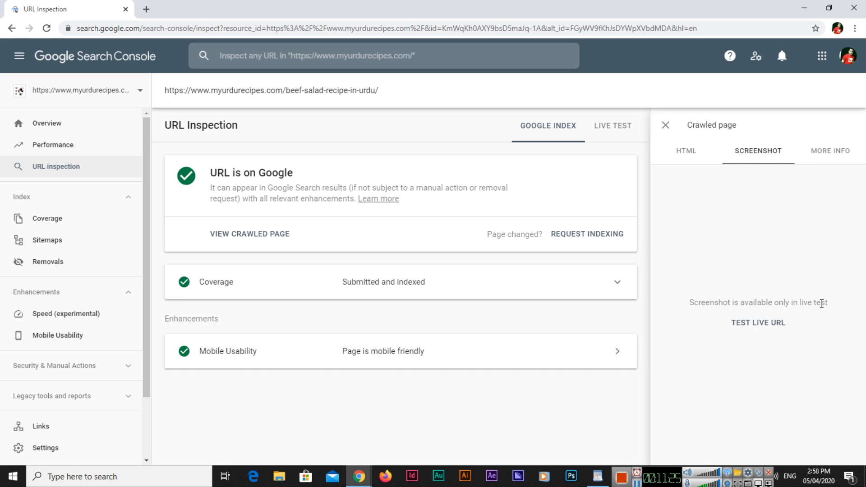
pyautogui.click(613, 126)
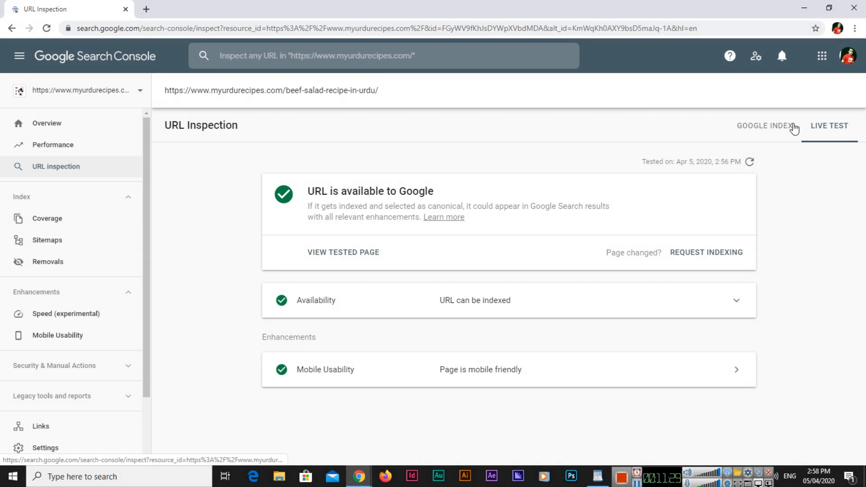